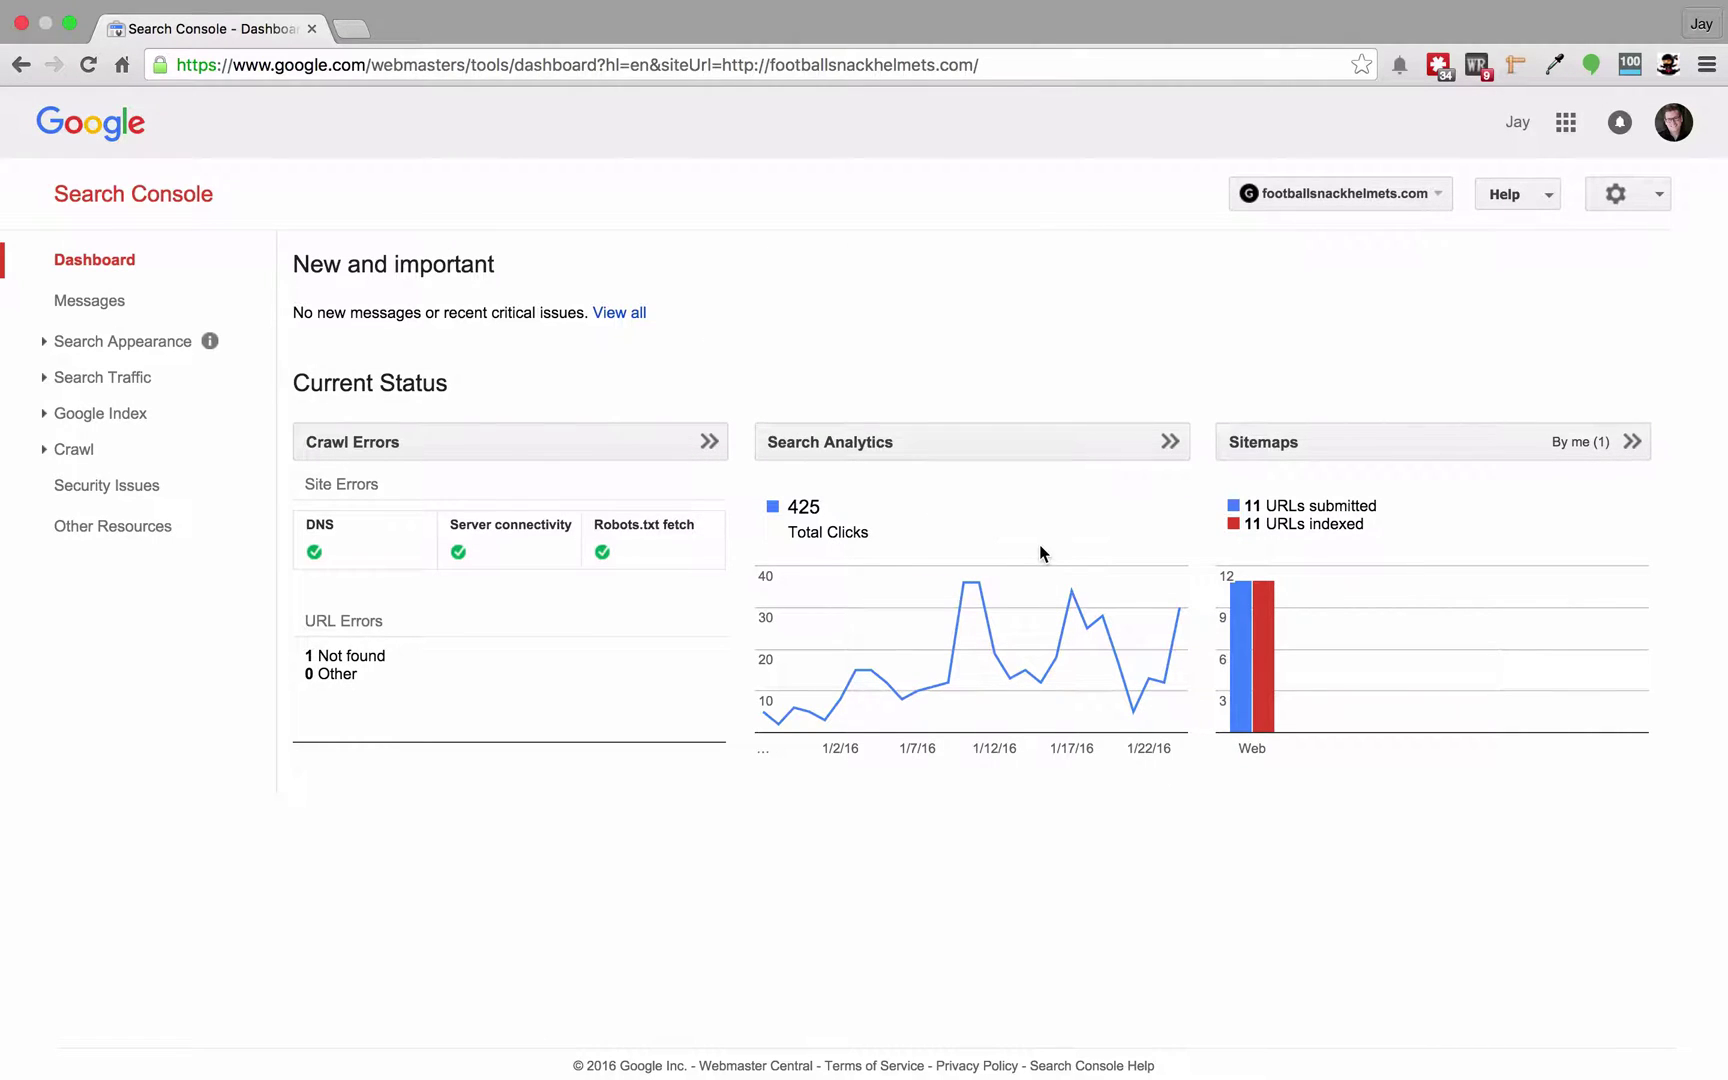
# Open the full Search Analytics report and review queries ranked by clicks, from 'football snack helmets' (36) down to 'nfl snack'
pyautogui.click(1169, 442)
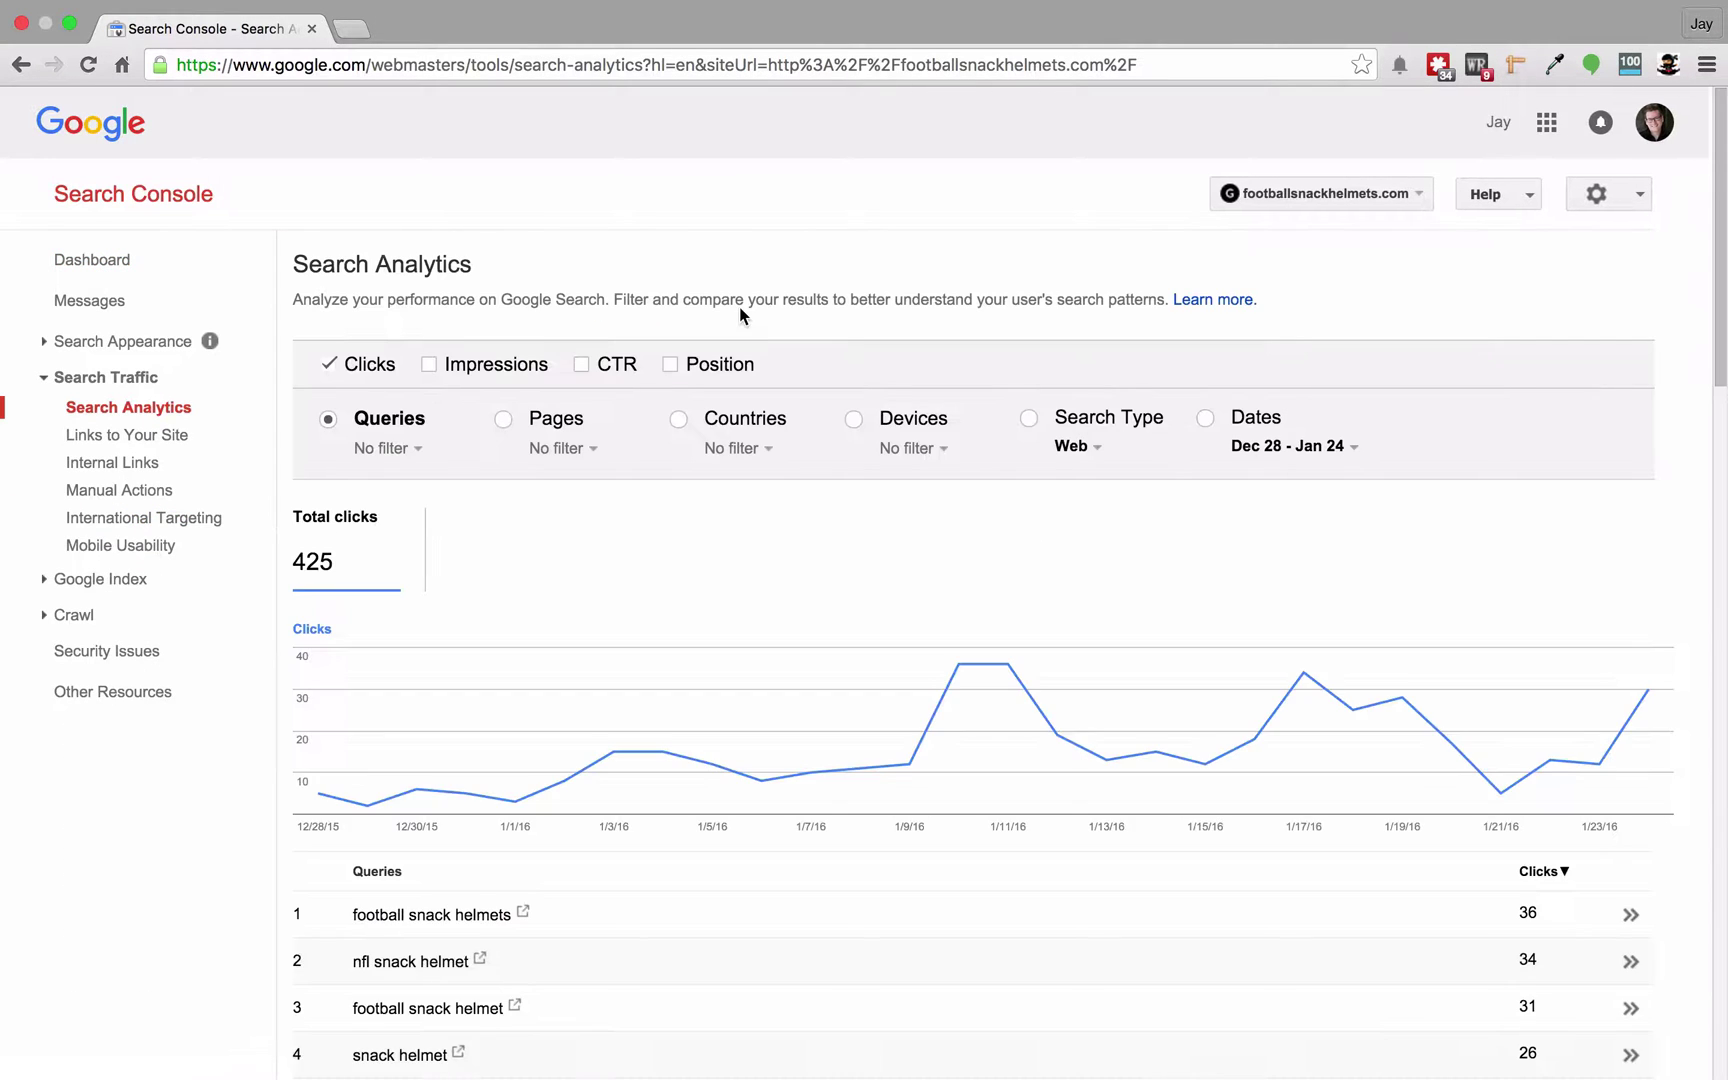
pyautogui.scroll(-4, 634, 626)
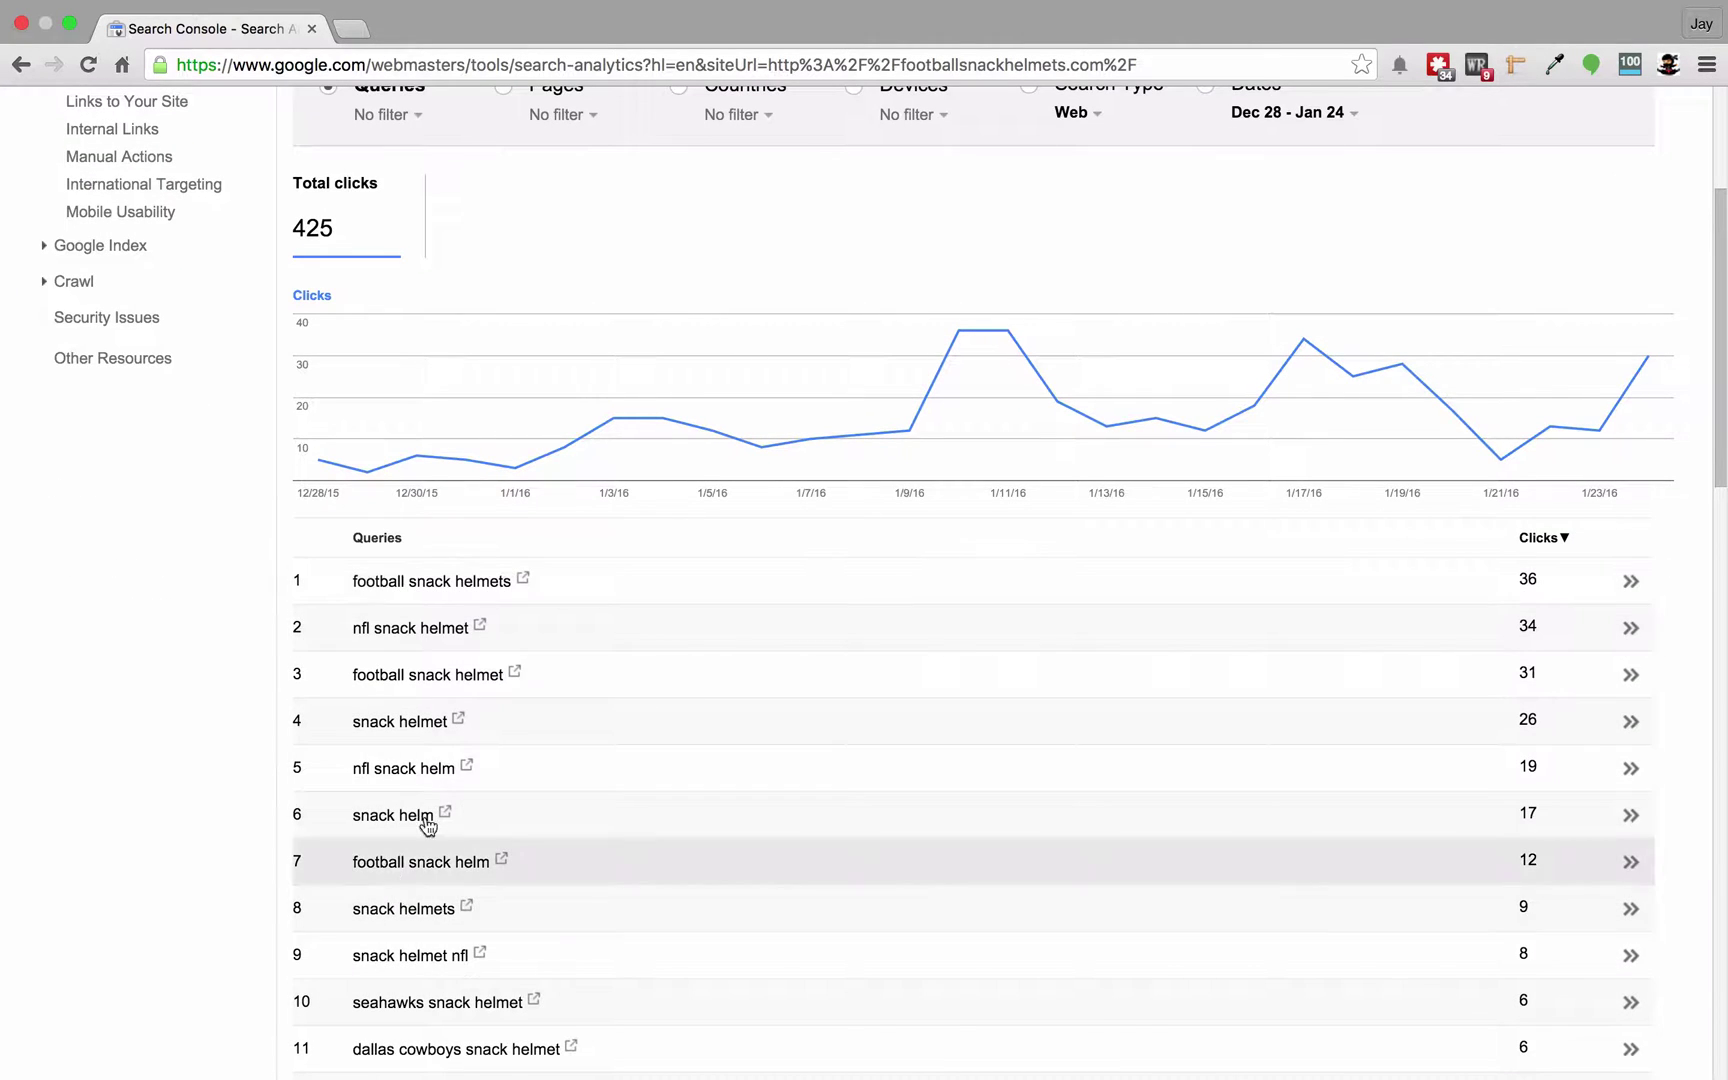
pyautogui.scroll(1, 774, 718)
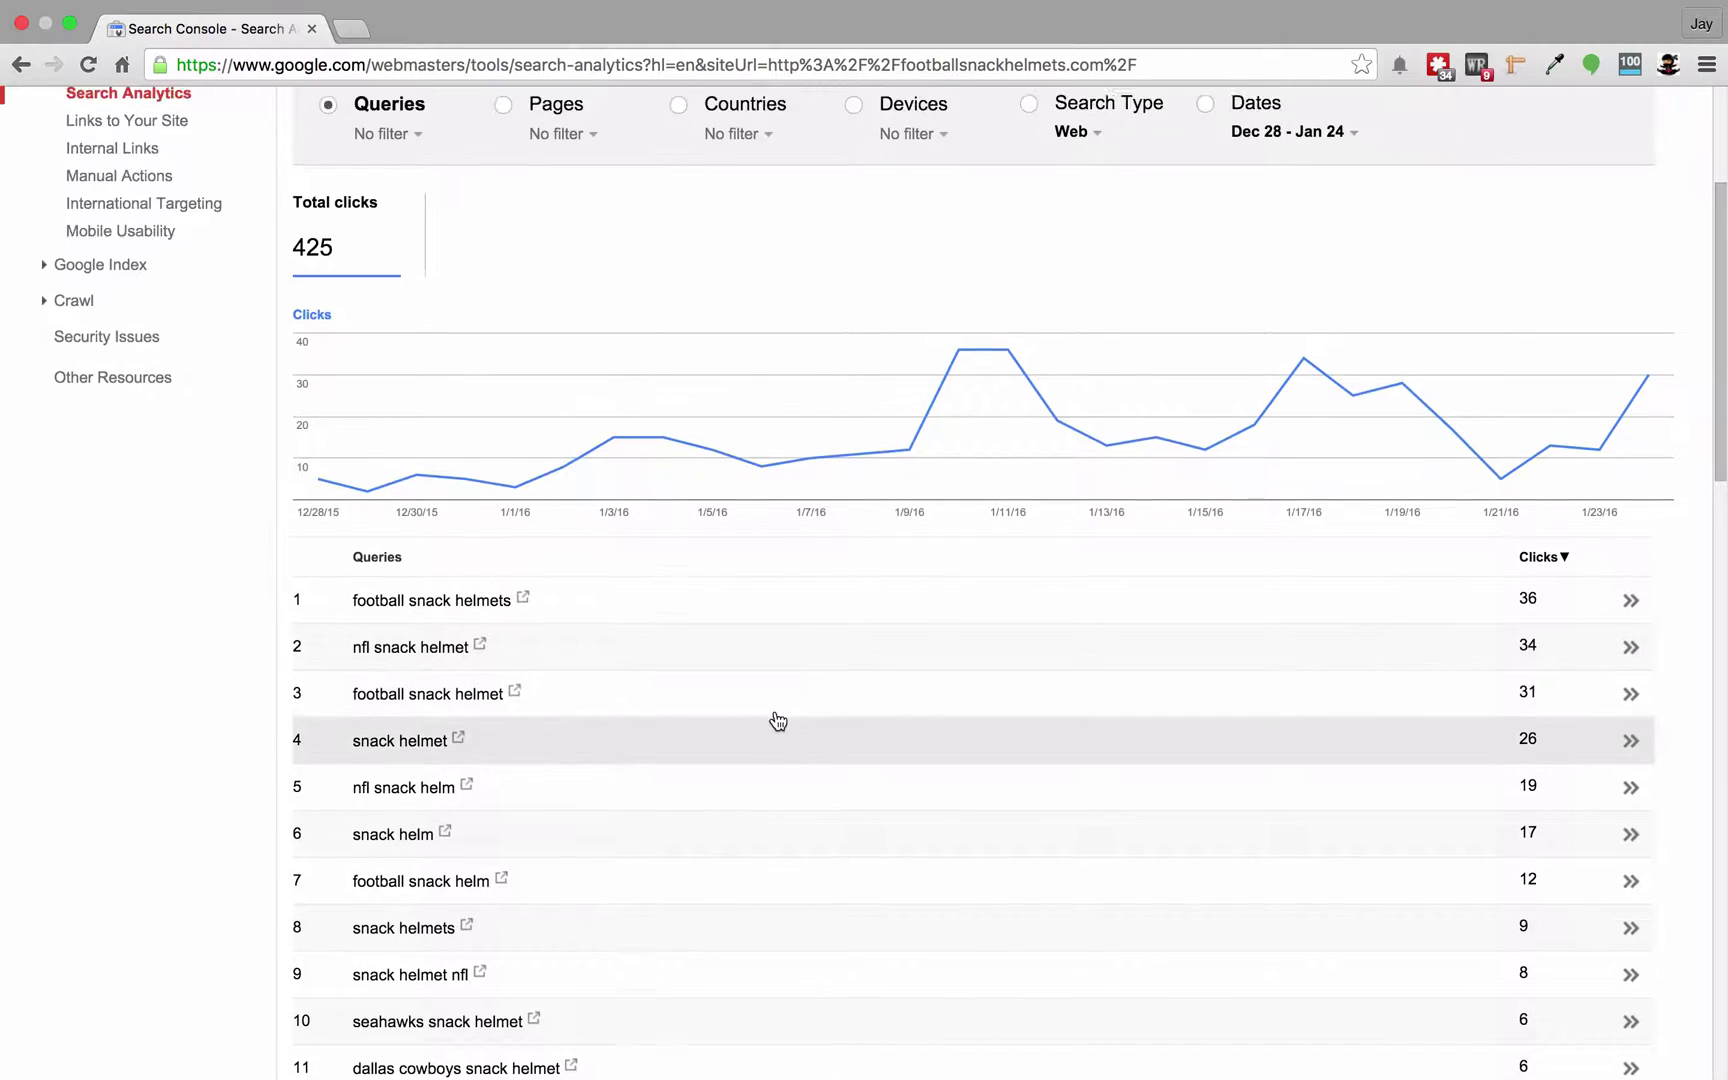
pyautogui.scroll(-2, 774, 718)
pyautogui.scroll(-2, 775, 712)
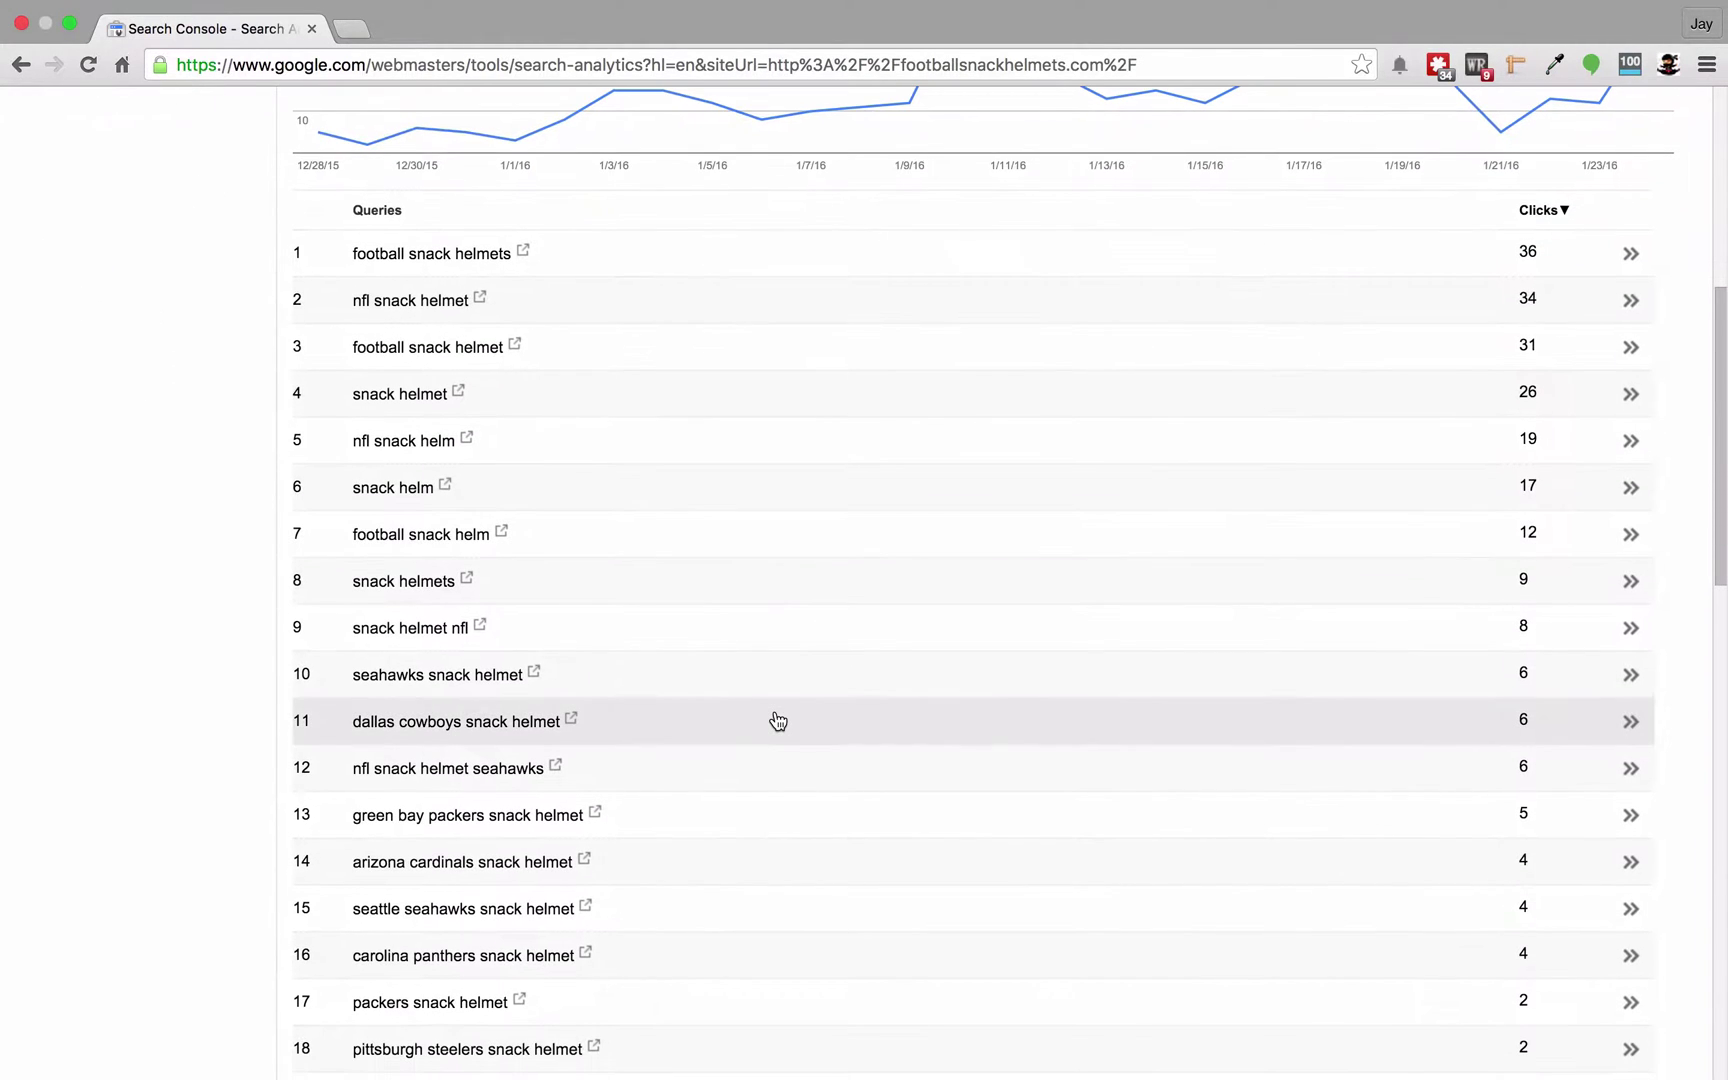
pyautogui.scroll(-1, 778, 721)
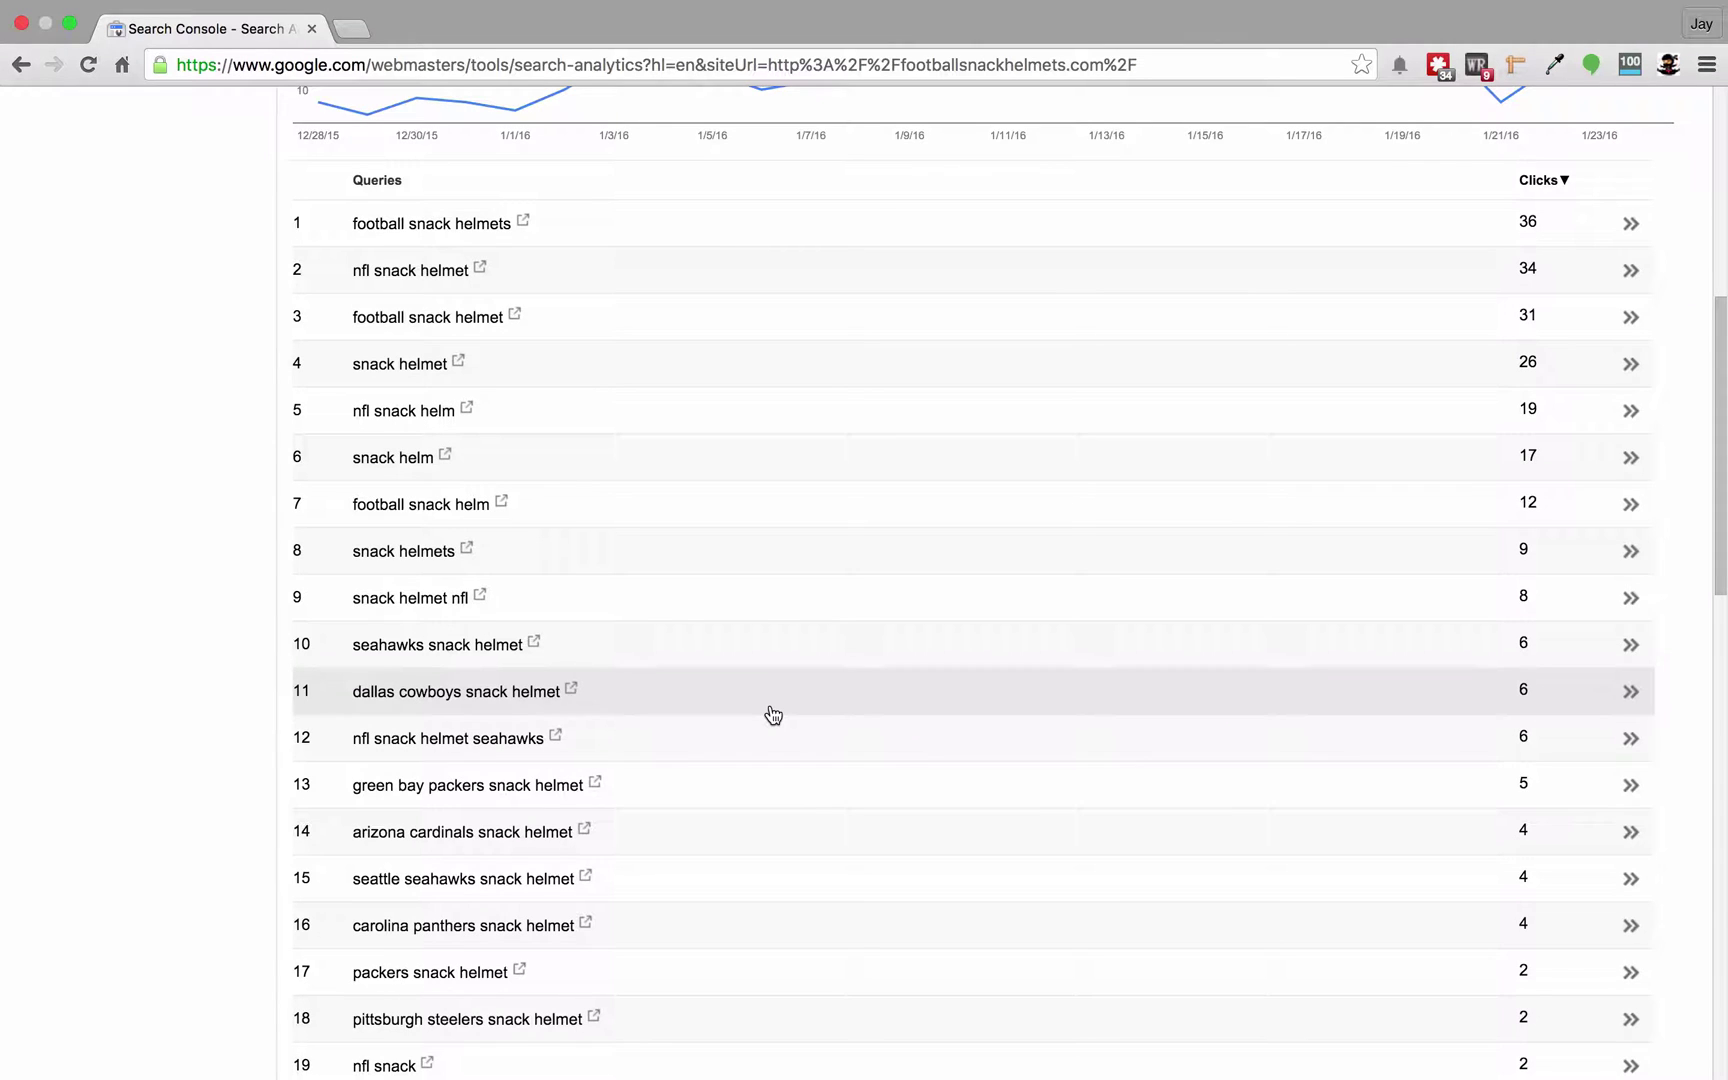
pyautogui.scroll(4, 776, 553)
pyautogui.scroll(3, 776, 552)
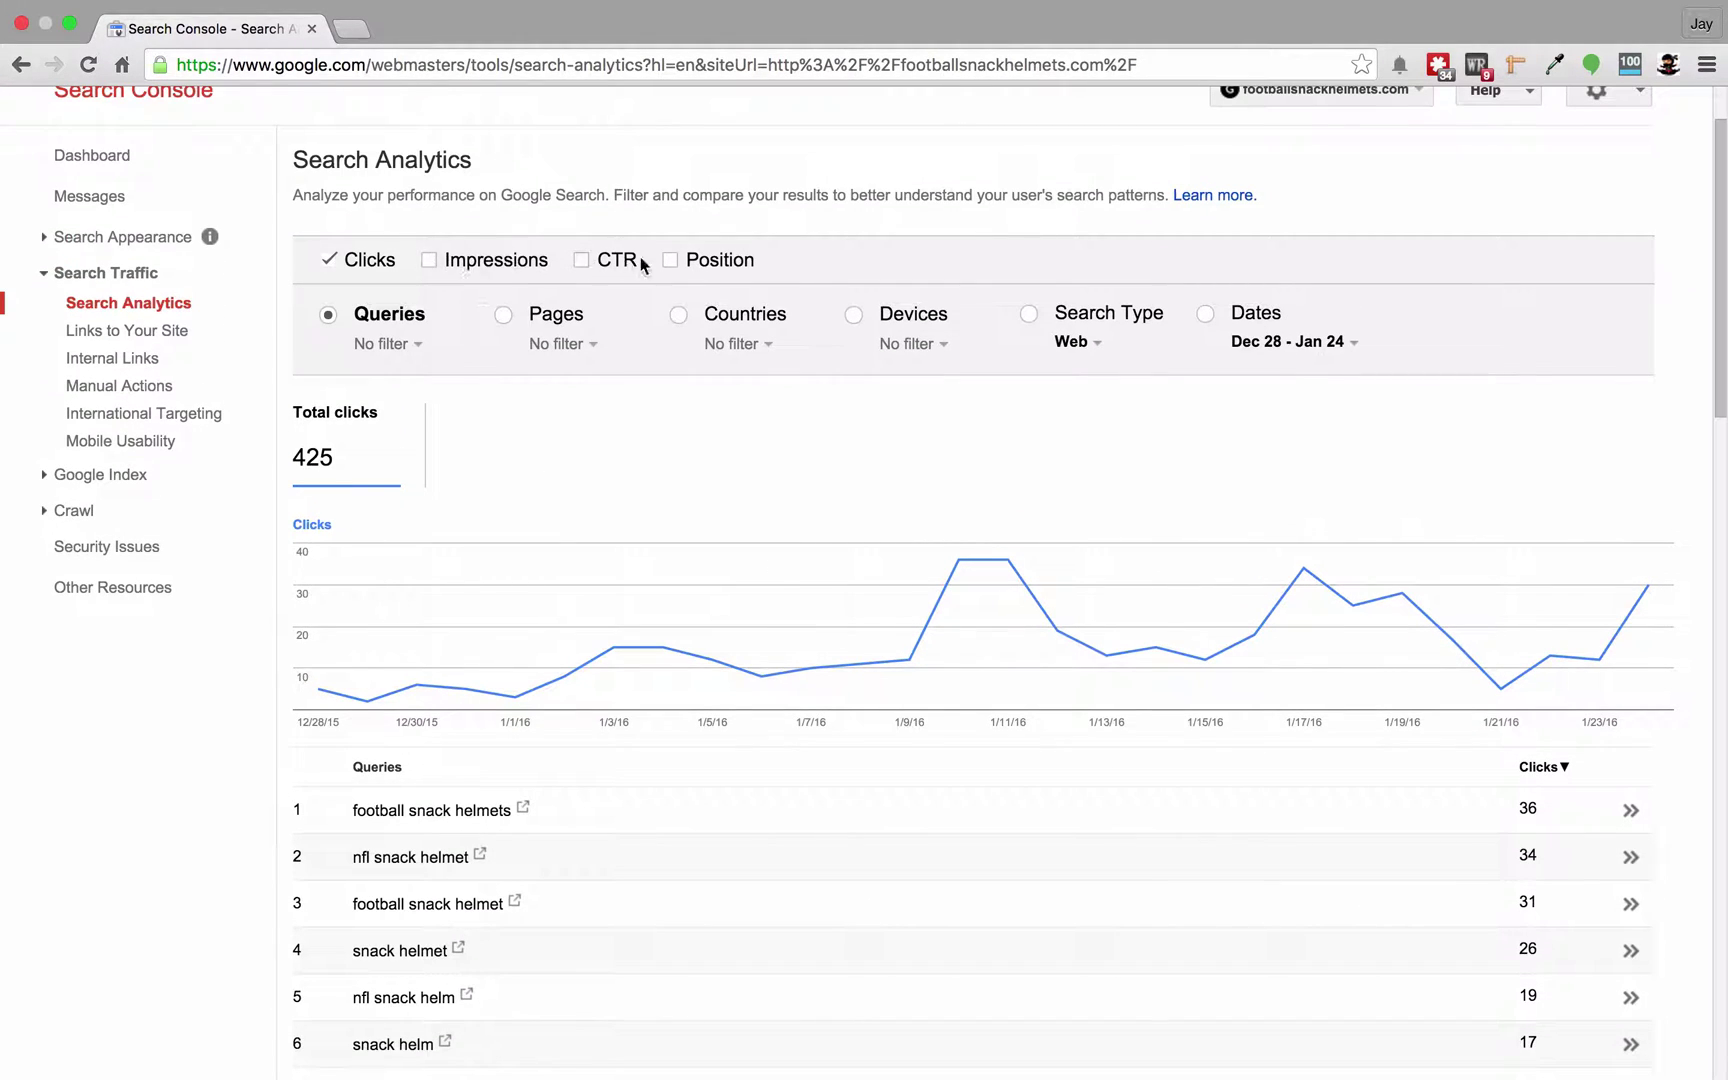
# Add Impressions, CTR and Position to the query report: 6,527 impressions, 6.51% CTR, 13.3 average position
pyautogui.click(429, 261)
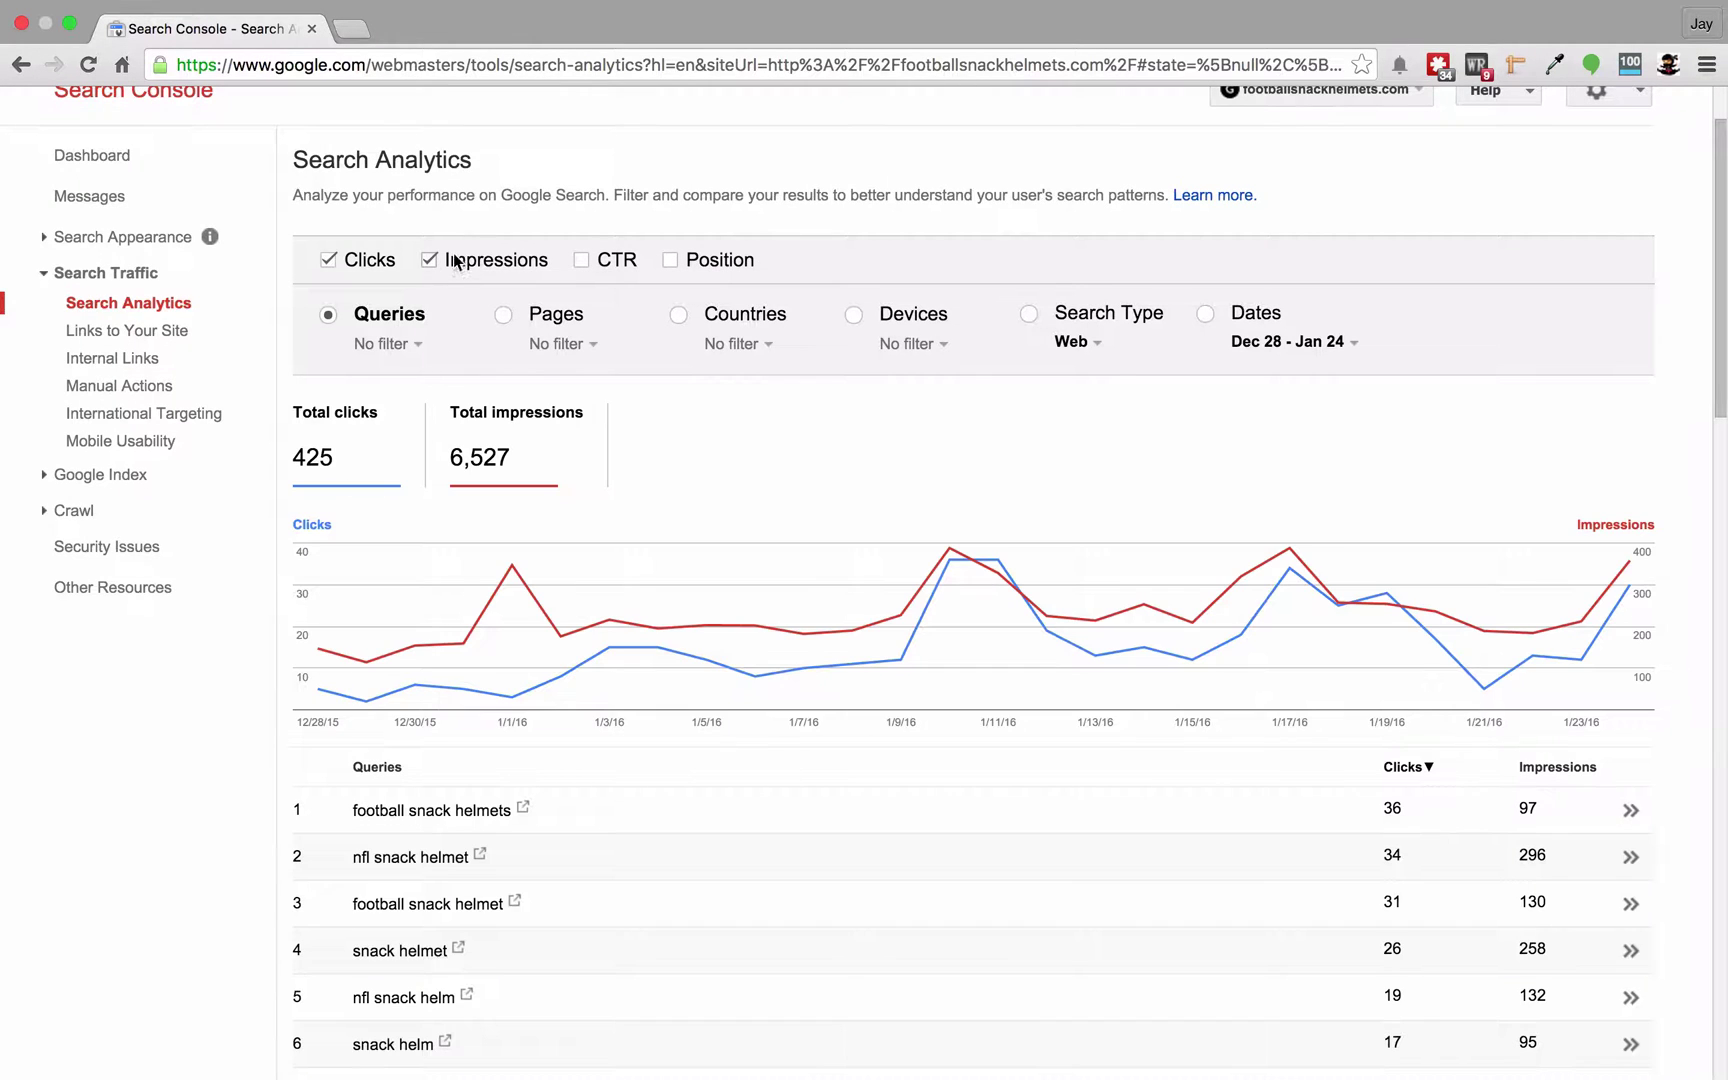
pyautogui.click(587, 260)
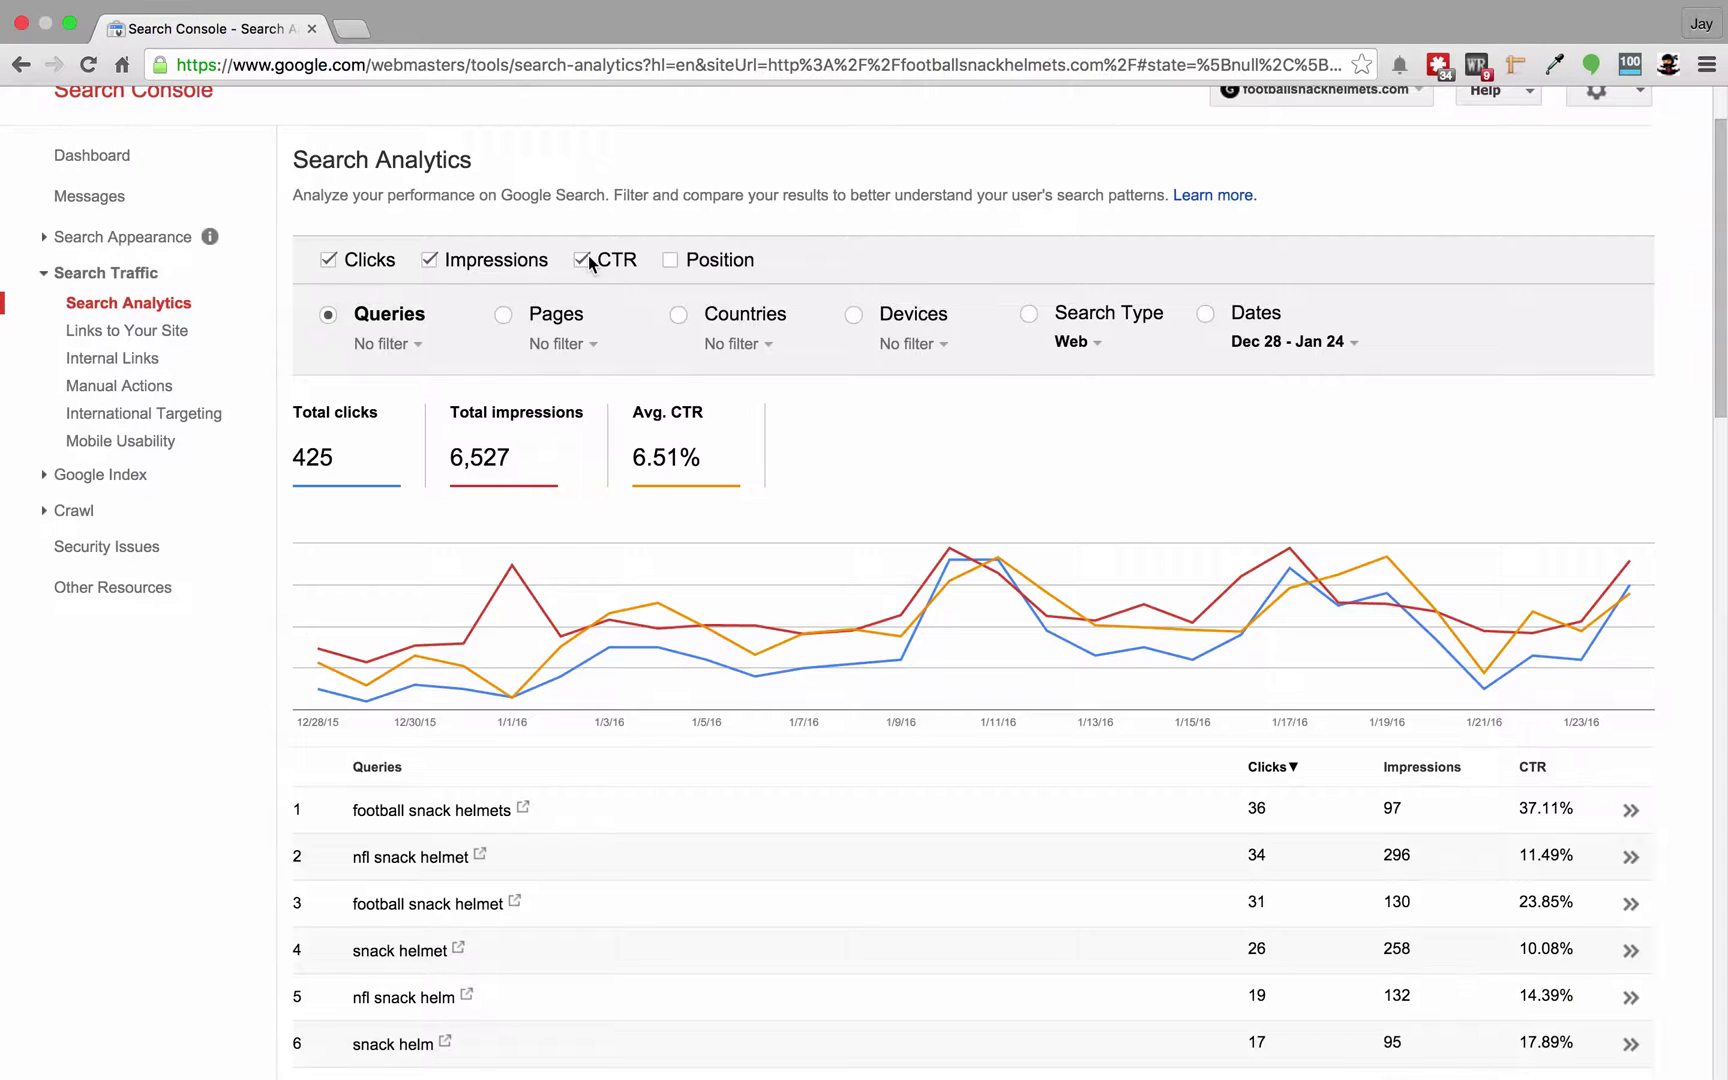
pyautogui.click(670, 261)
pyautogui.scroll(-5, 791, 740)
pyautogui.scroll(-3, 791, 740)
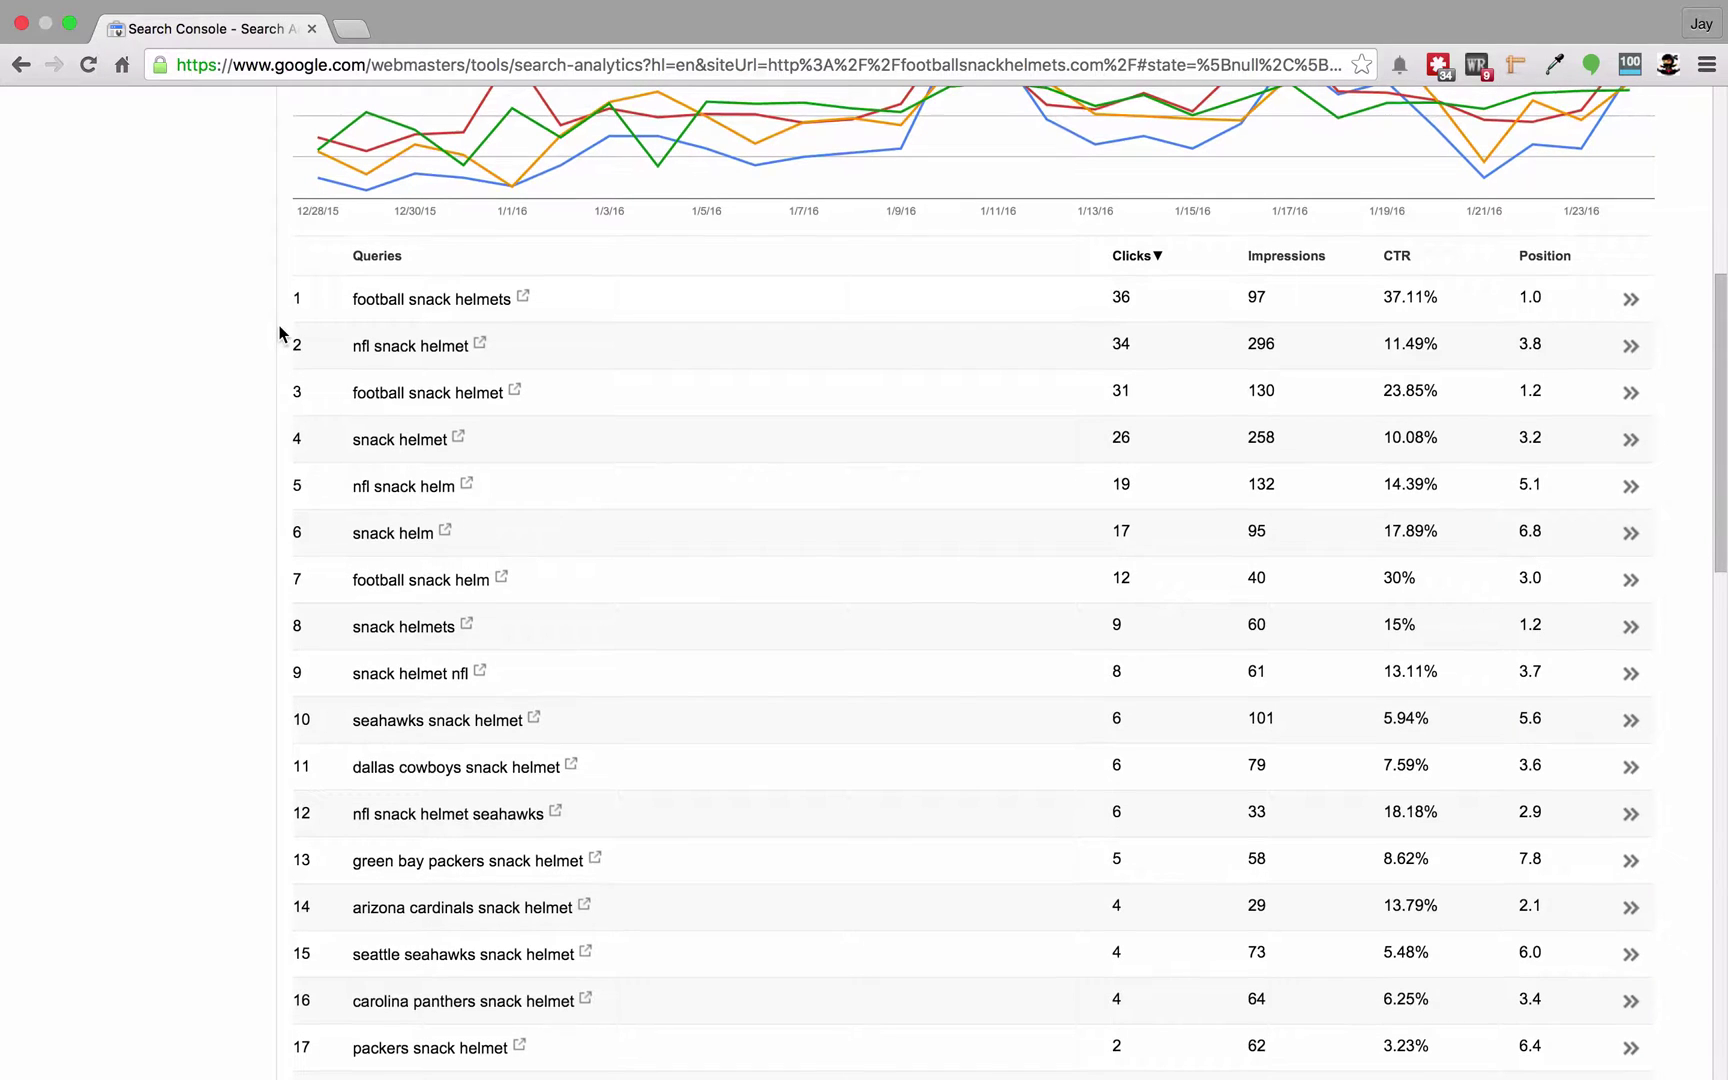
pyautogui.scroll(5, 279, 334)
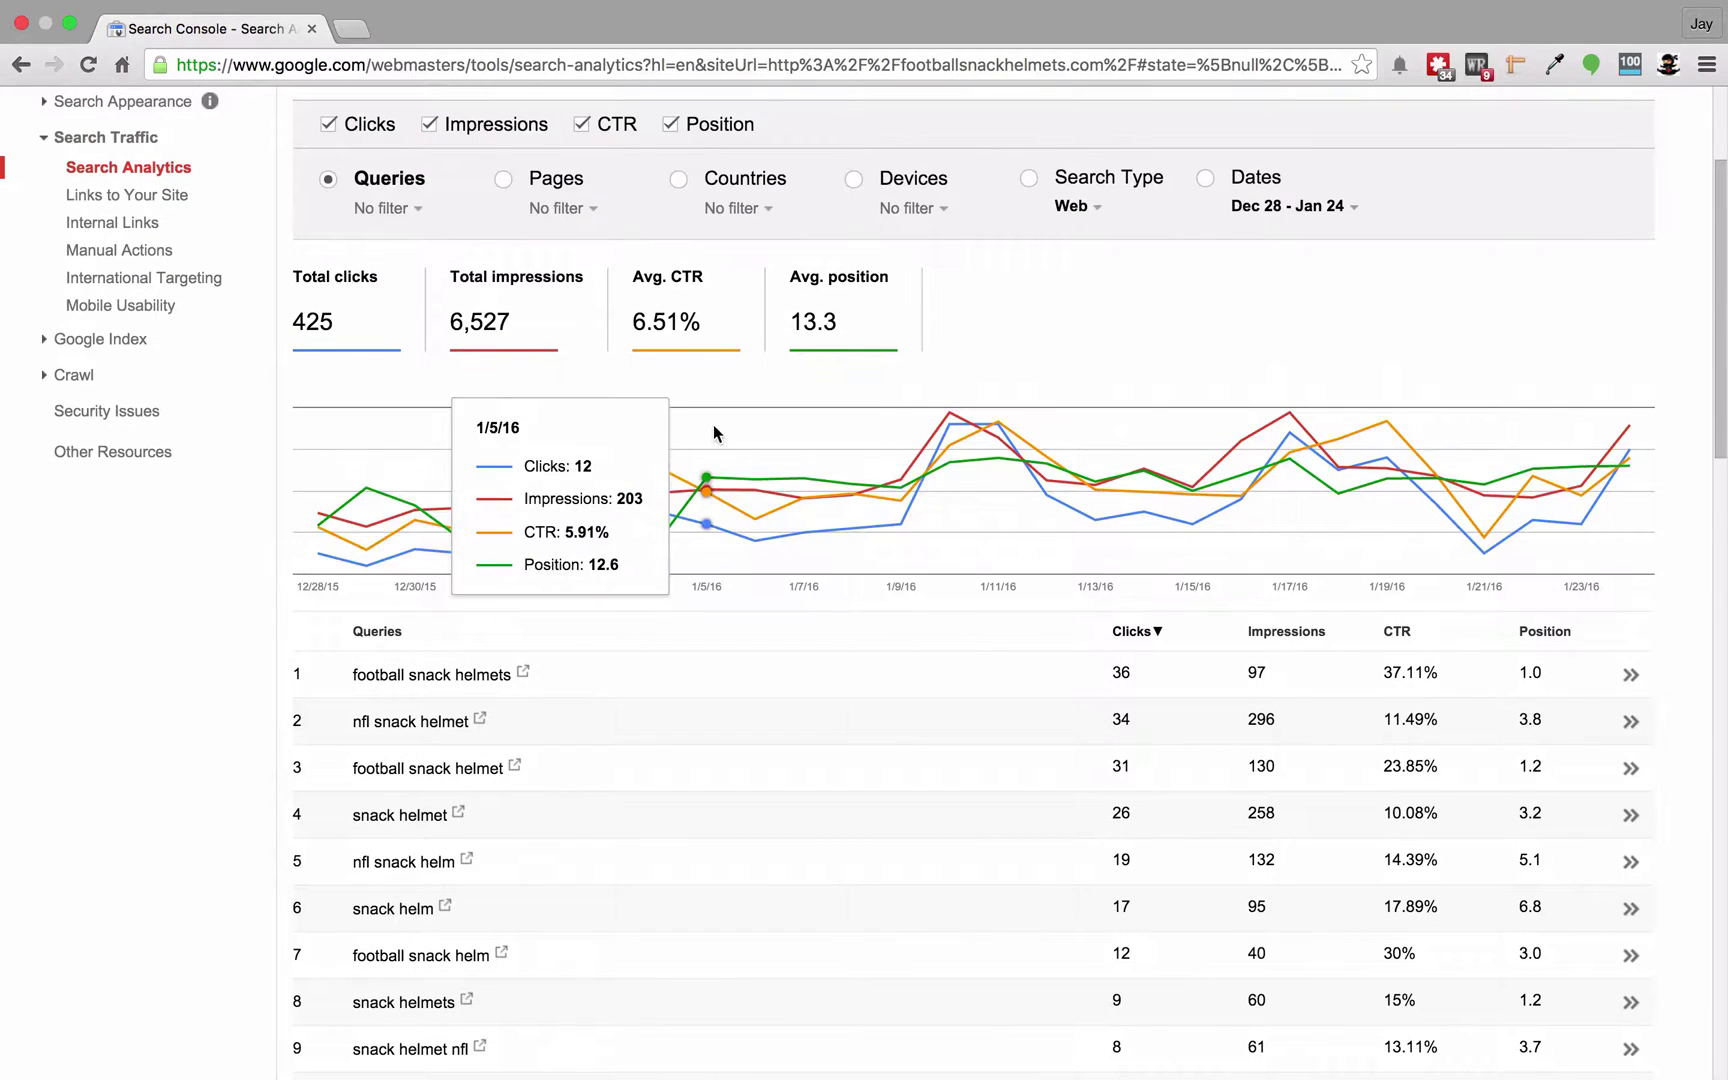
pyautogui.scroll(1, 713, 424)
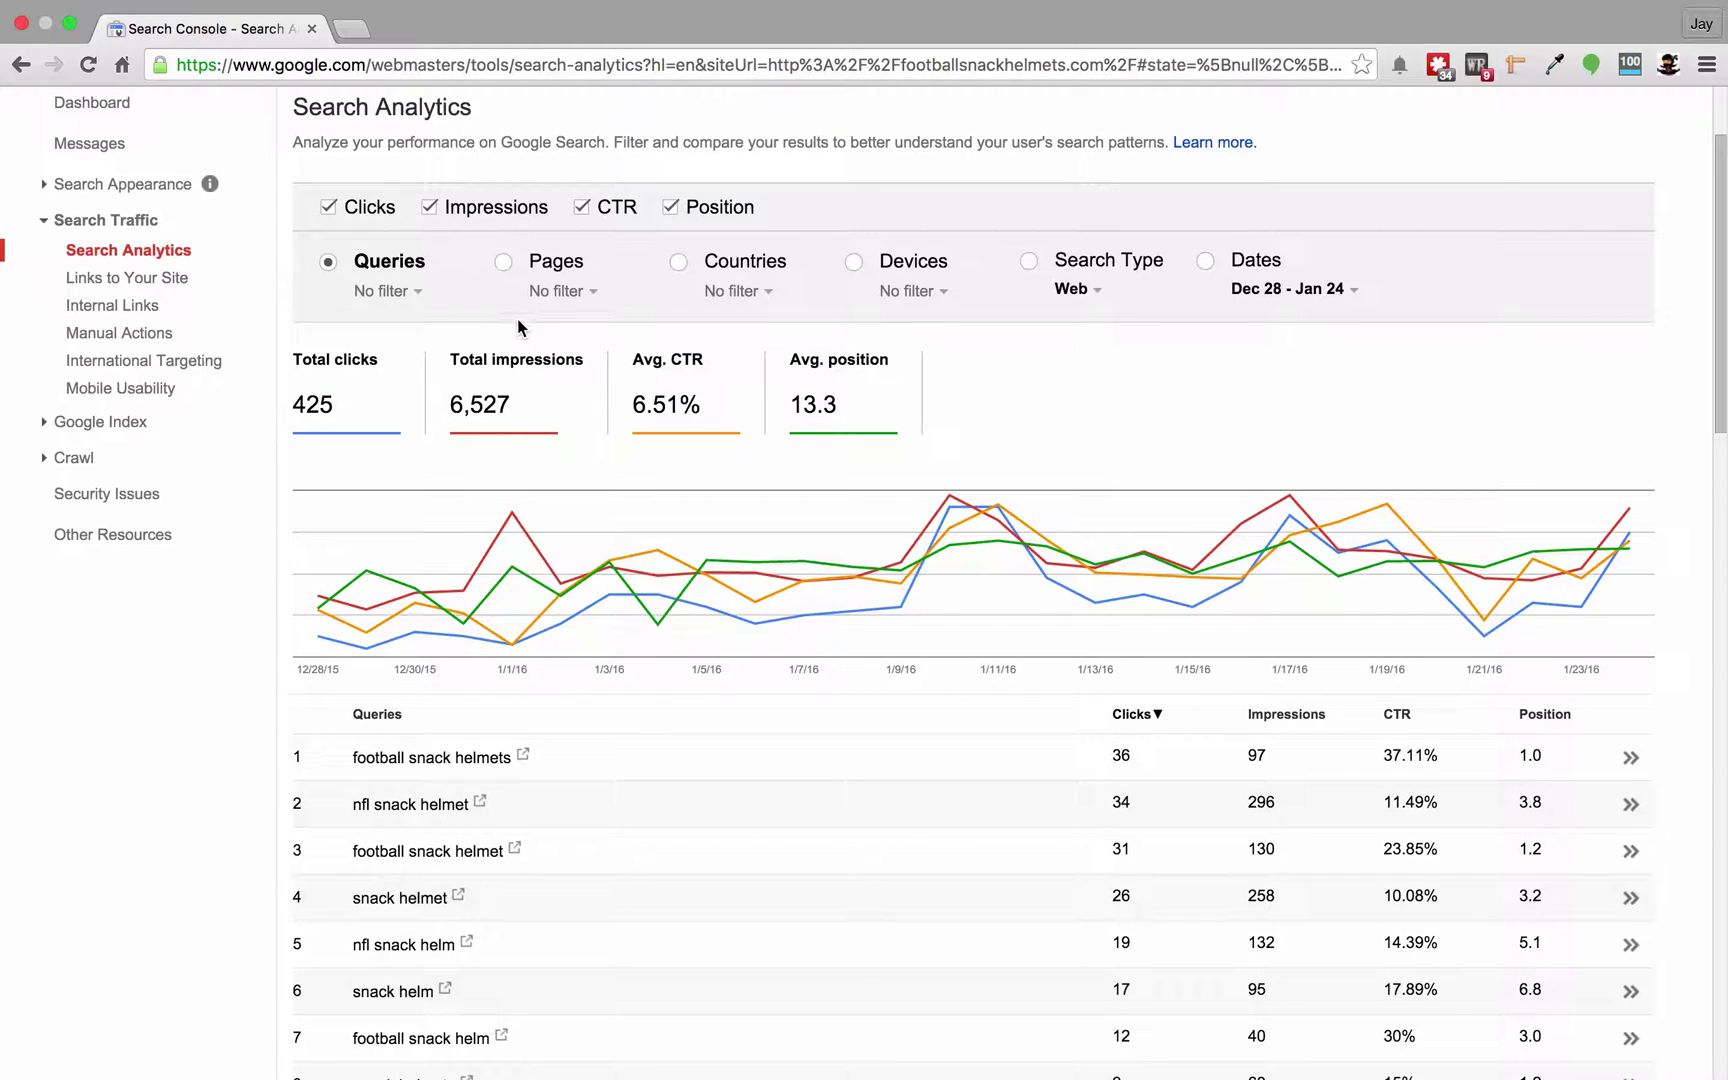
# Group the report by Pages to list all 11 pages, led by the homepage at 391 clicks
pyautogui.click(503, 264)
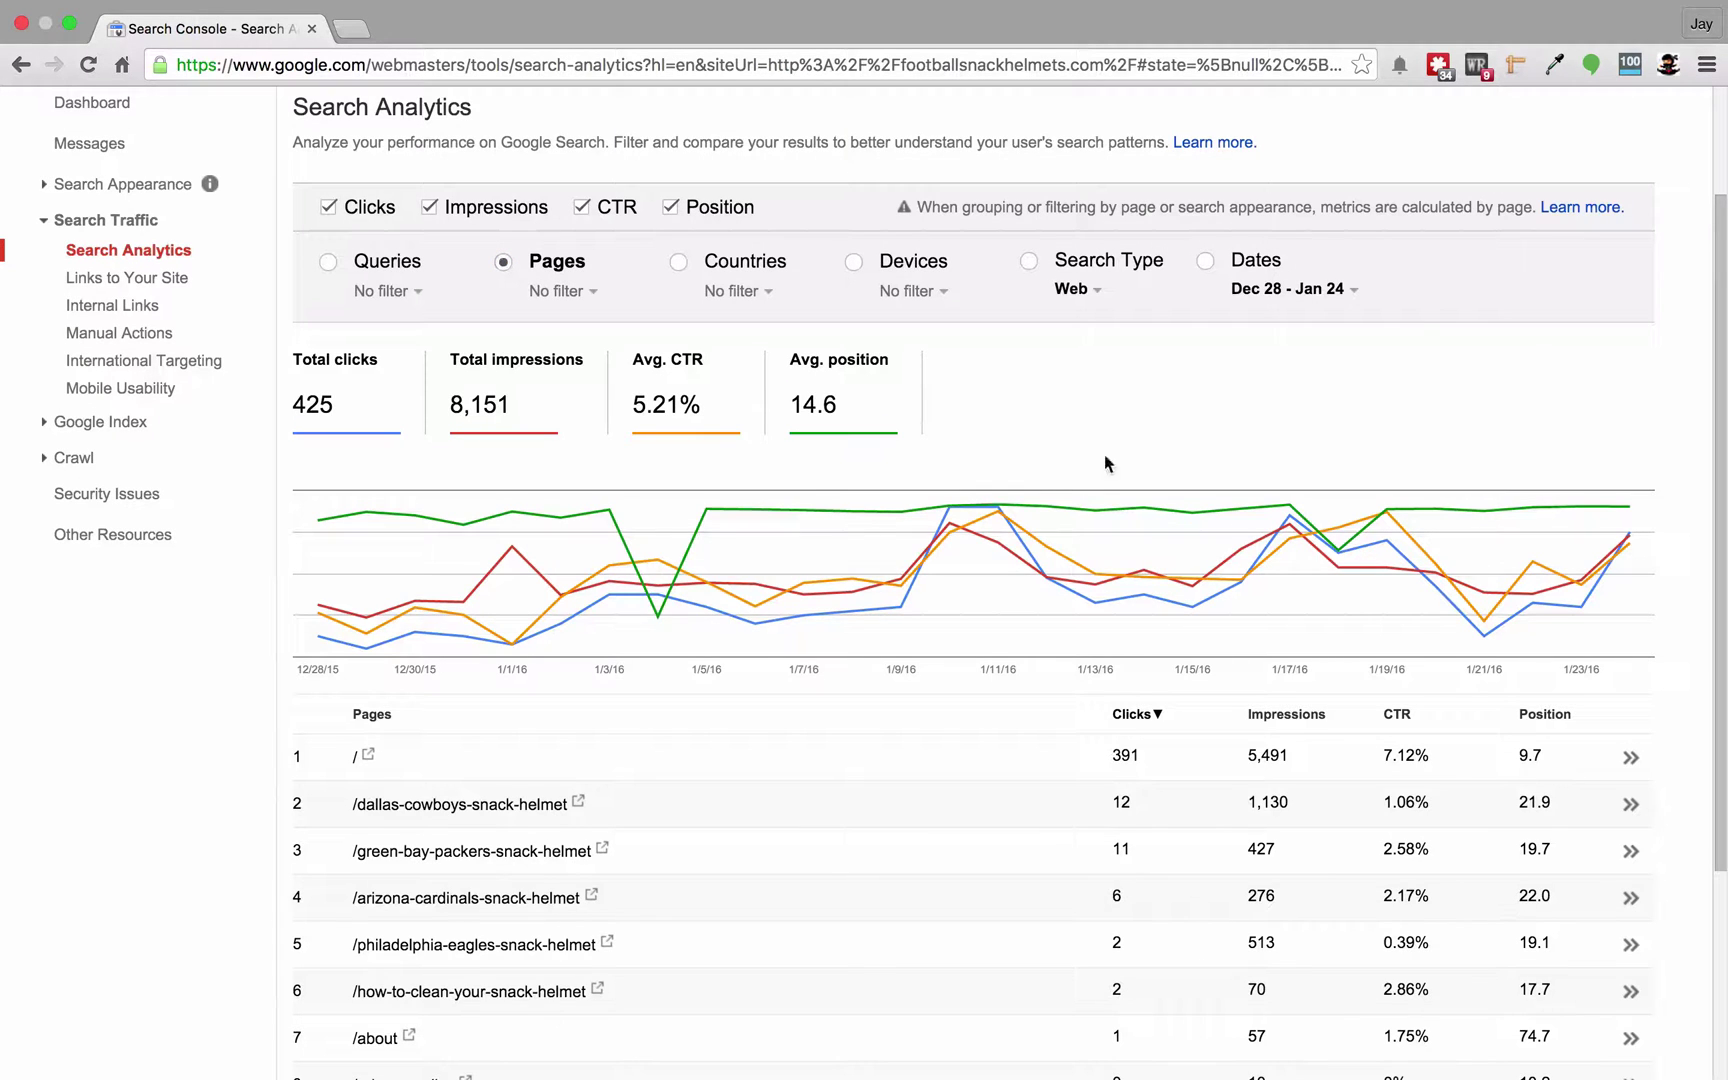
pyautogui.scroll(-3, 1104, 700)
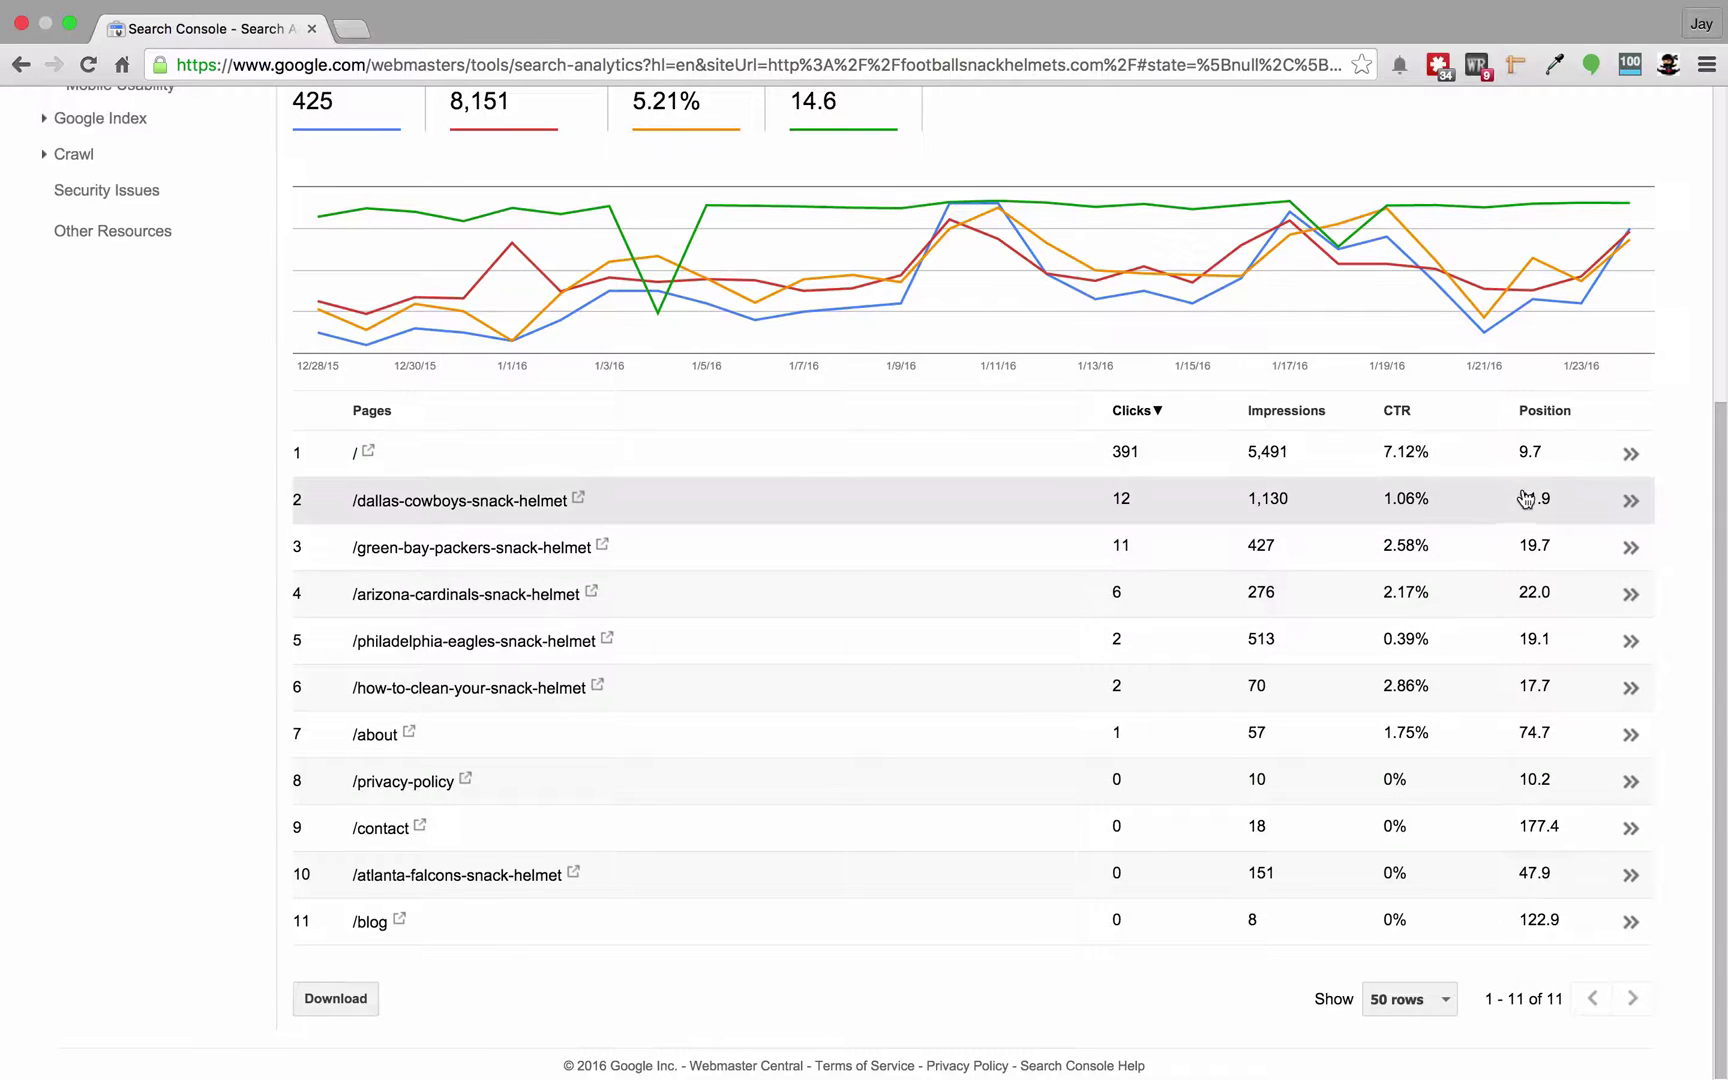
pyautogui.click(1632, 502)
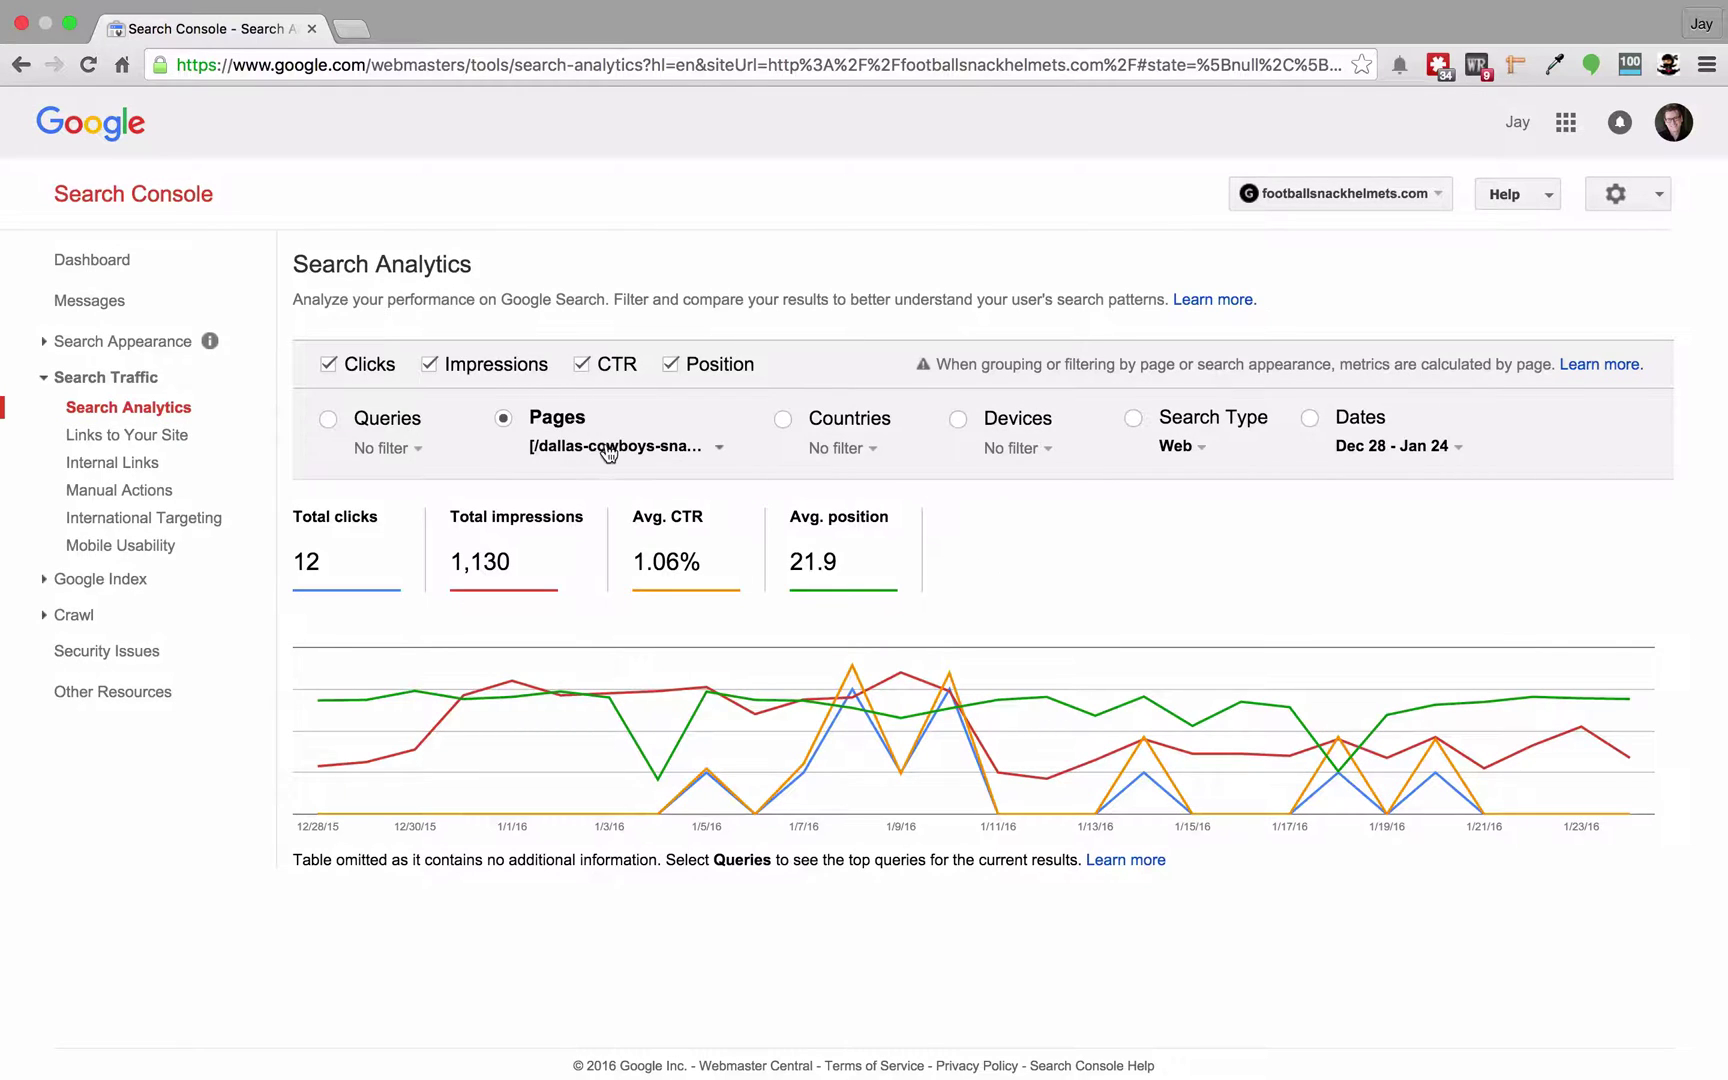
pyautogui.scroll(5, 607, 452)
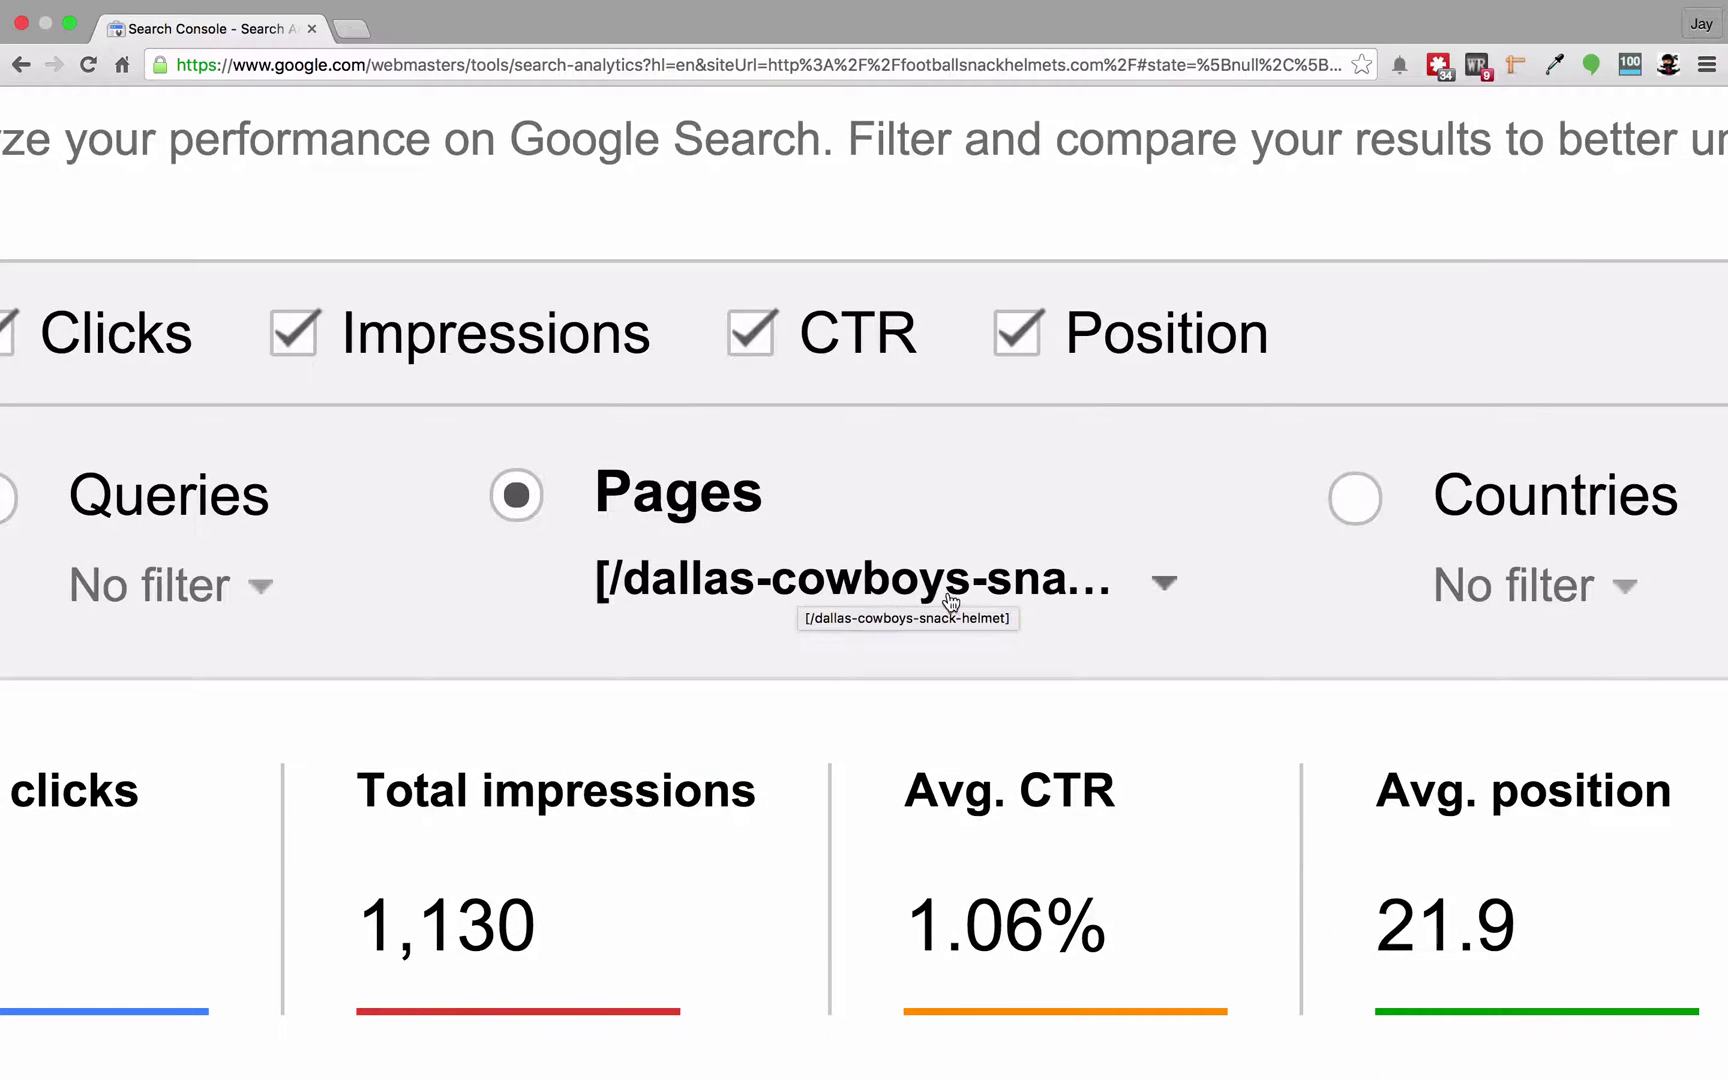
pyautogui.scroll(-5, 936, 600)
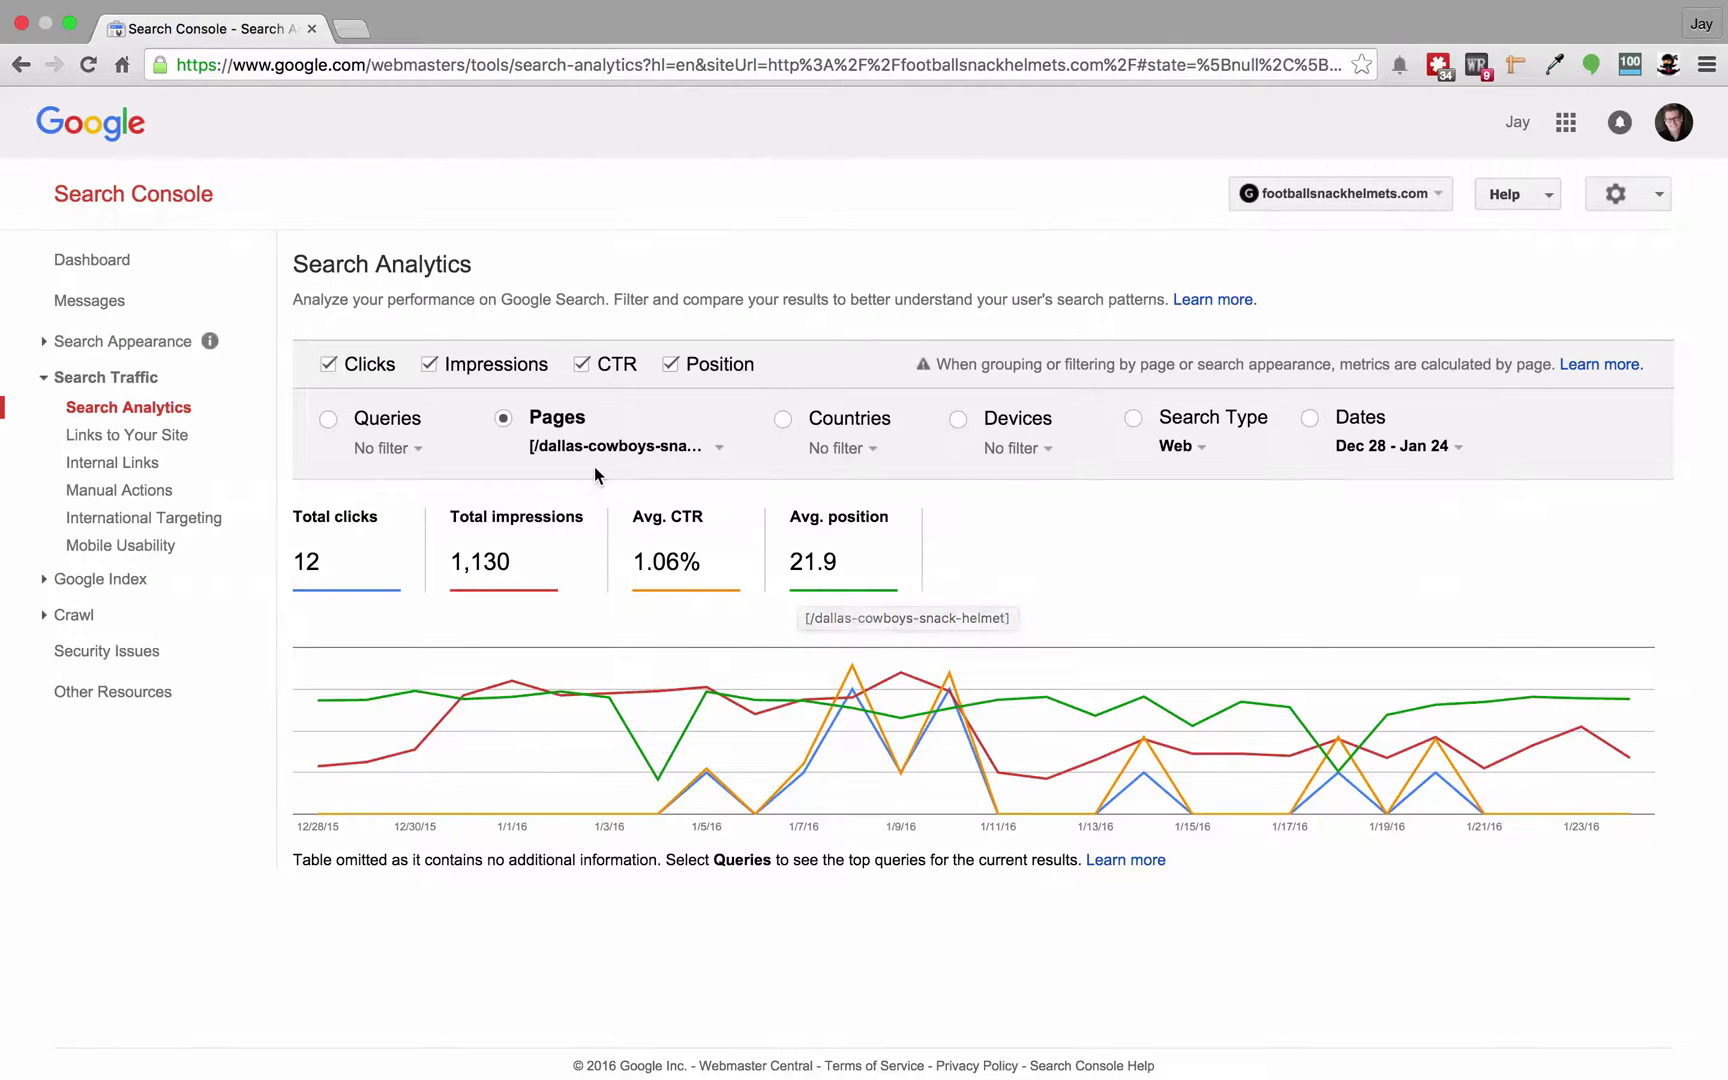
pyautogui.click(327, 421)
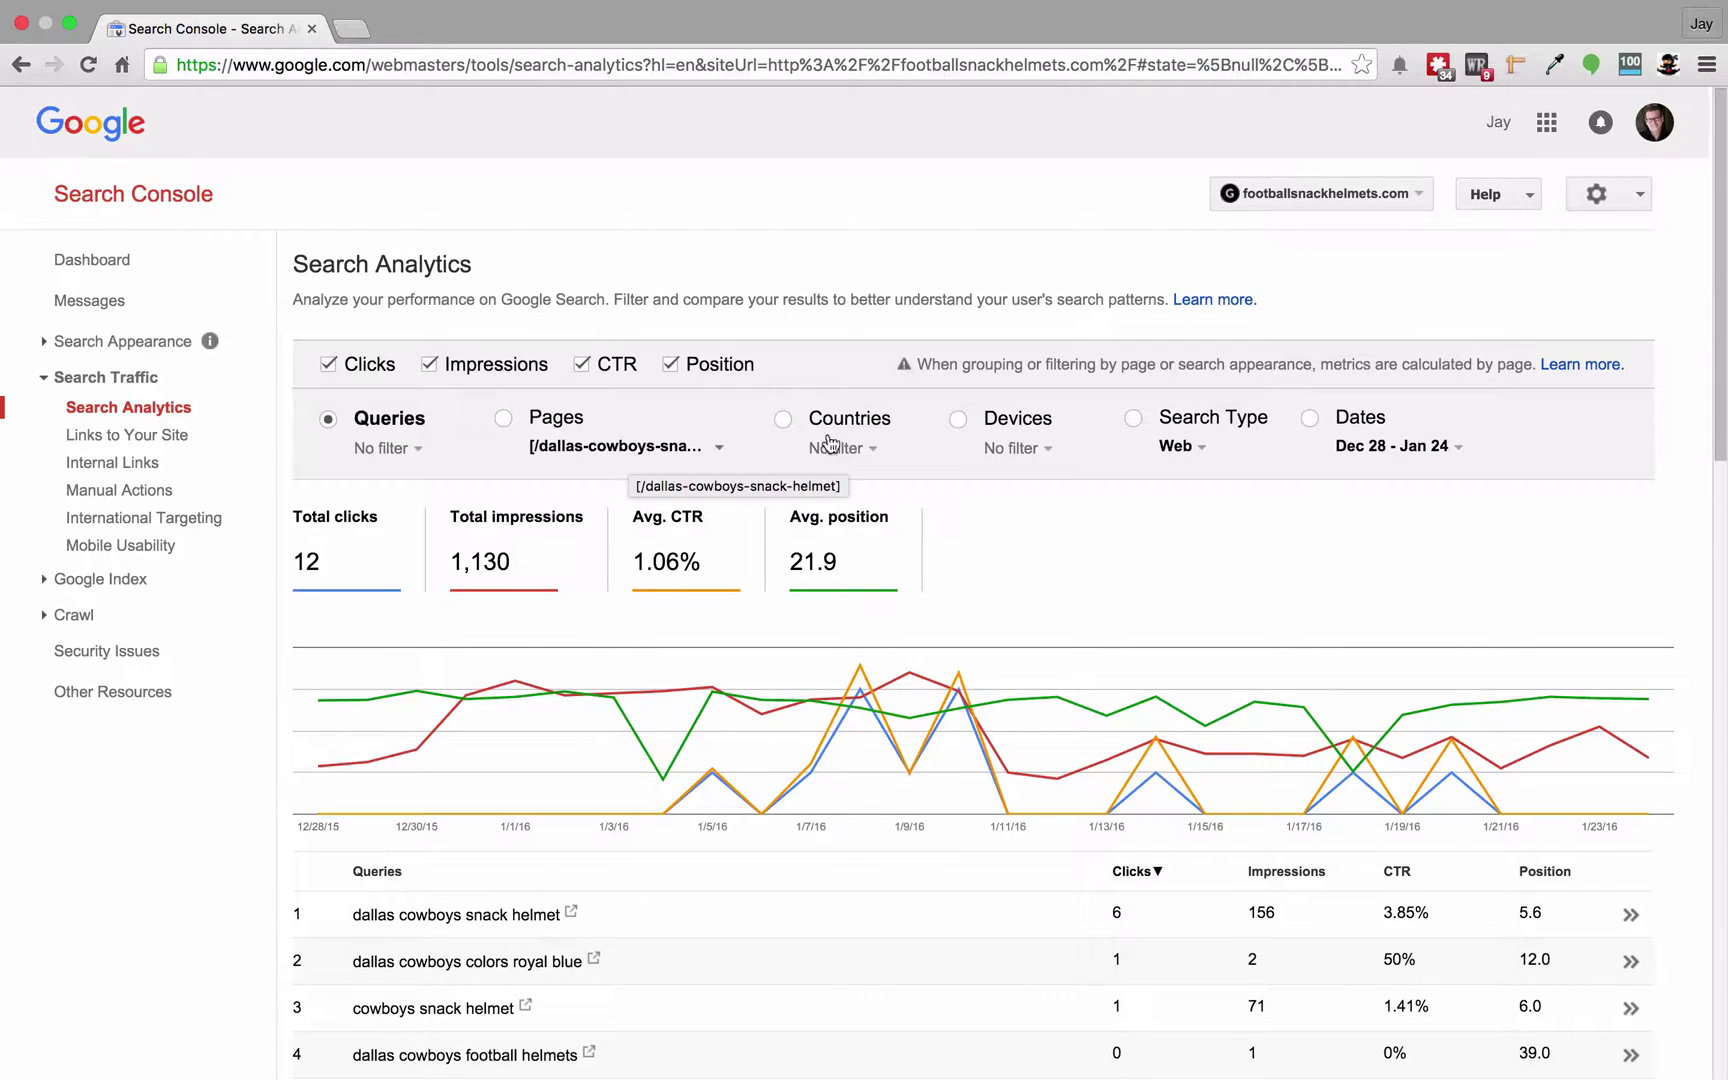
pyautogui.scroll(-3, 1362, 620)
pyautogui.scroll(-4, 1362, 628)
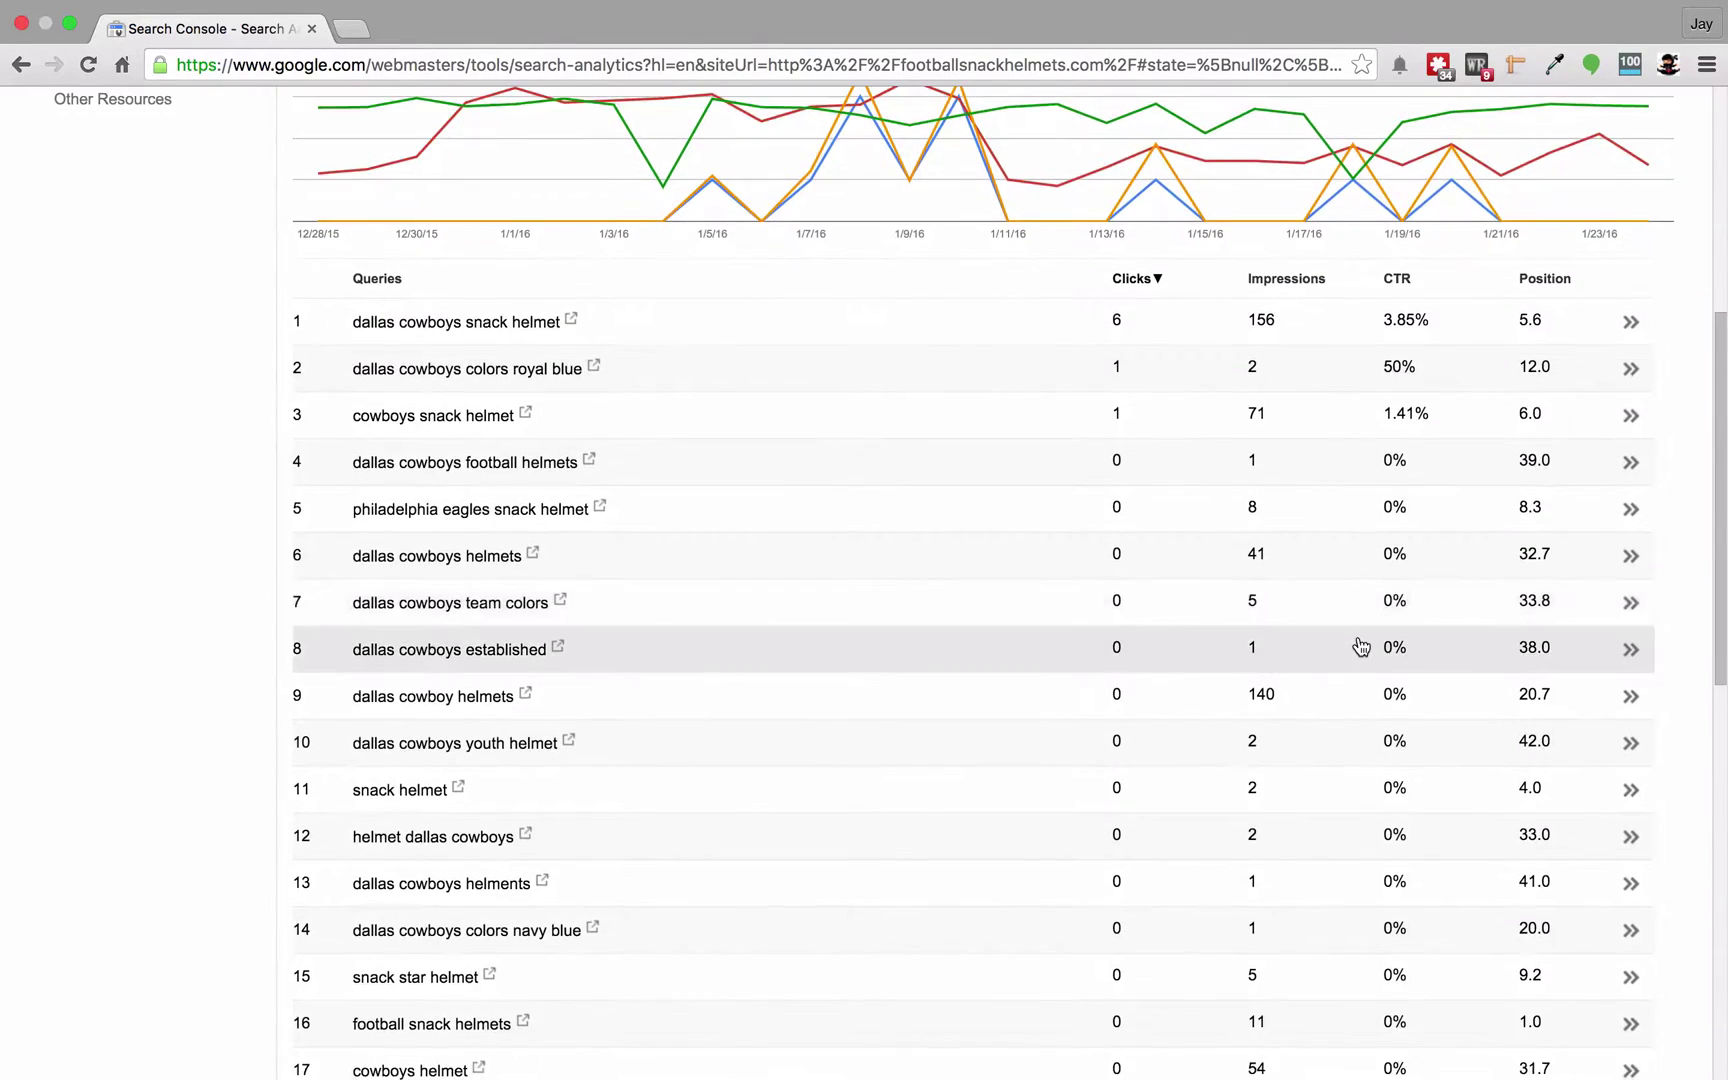
pyautogui.scroll(6, 1300, 630)
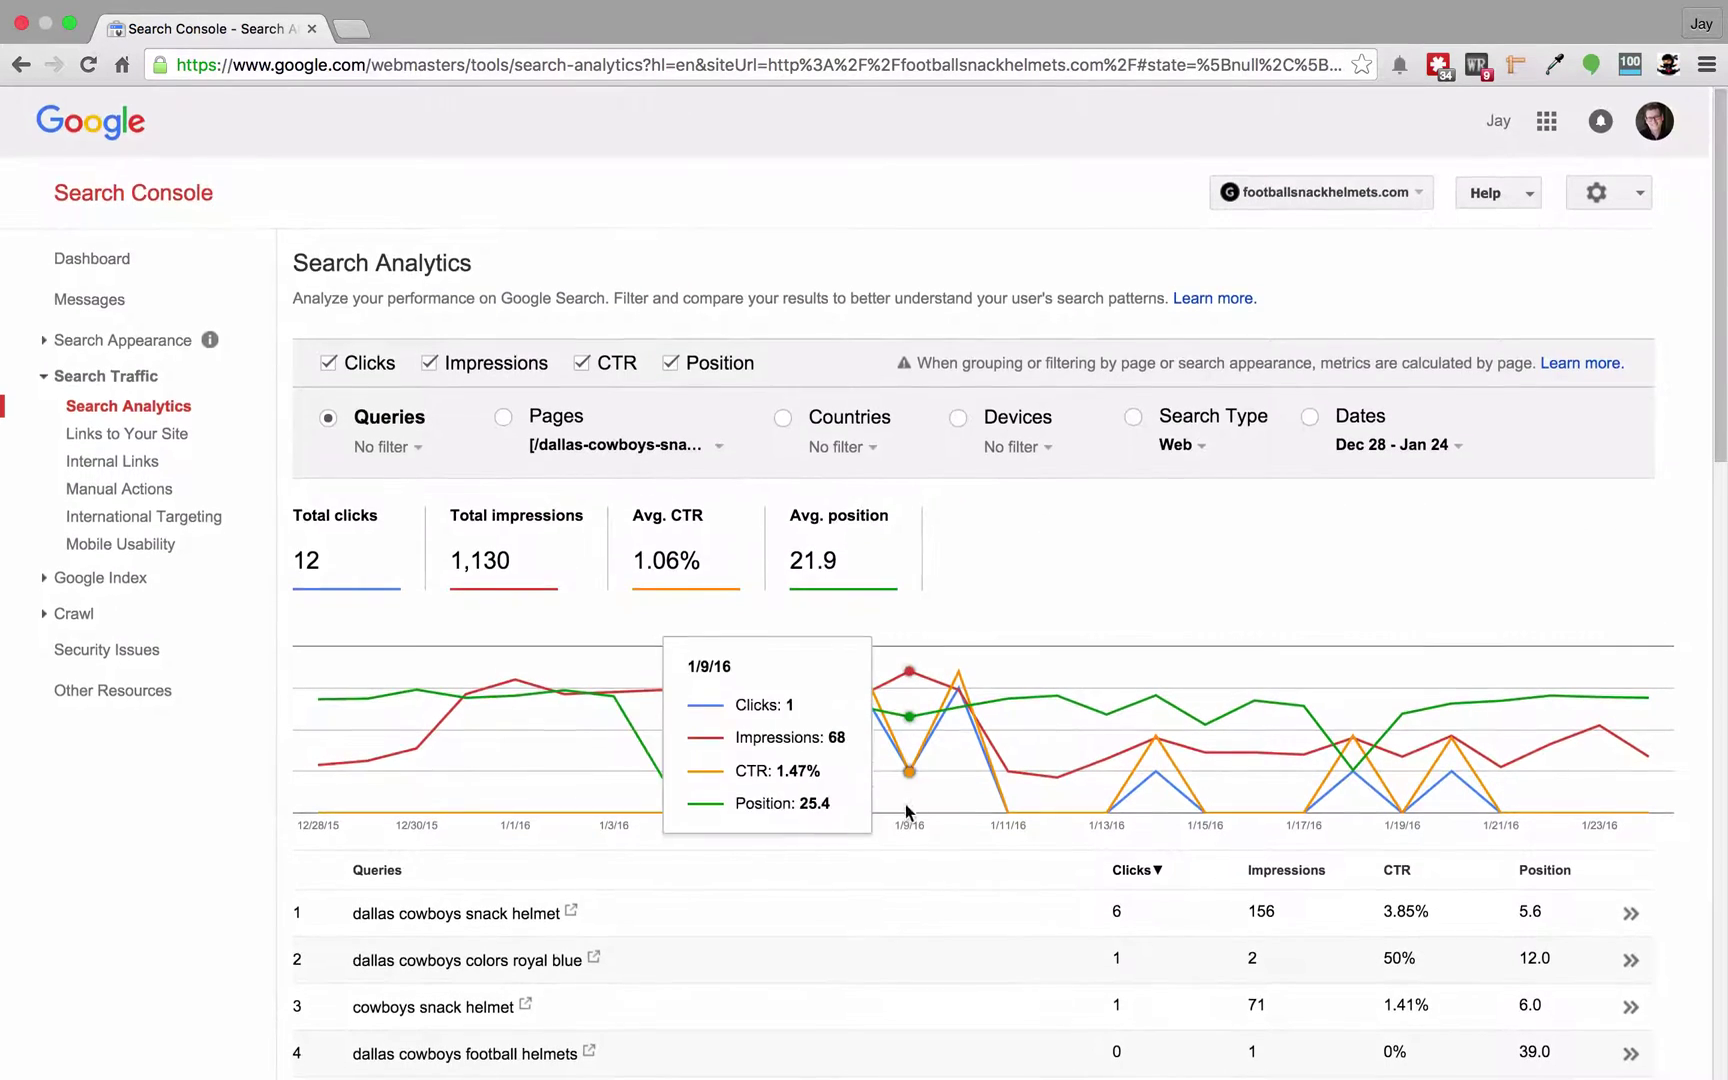
pyautogui.scroll(-5, 905, 808)
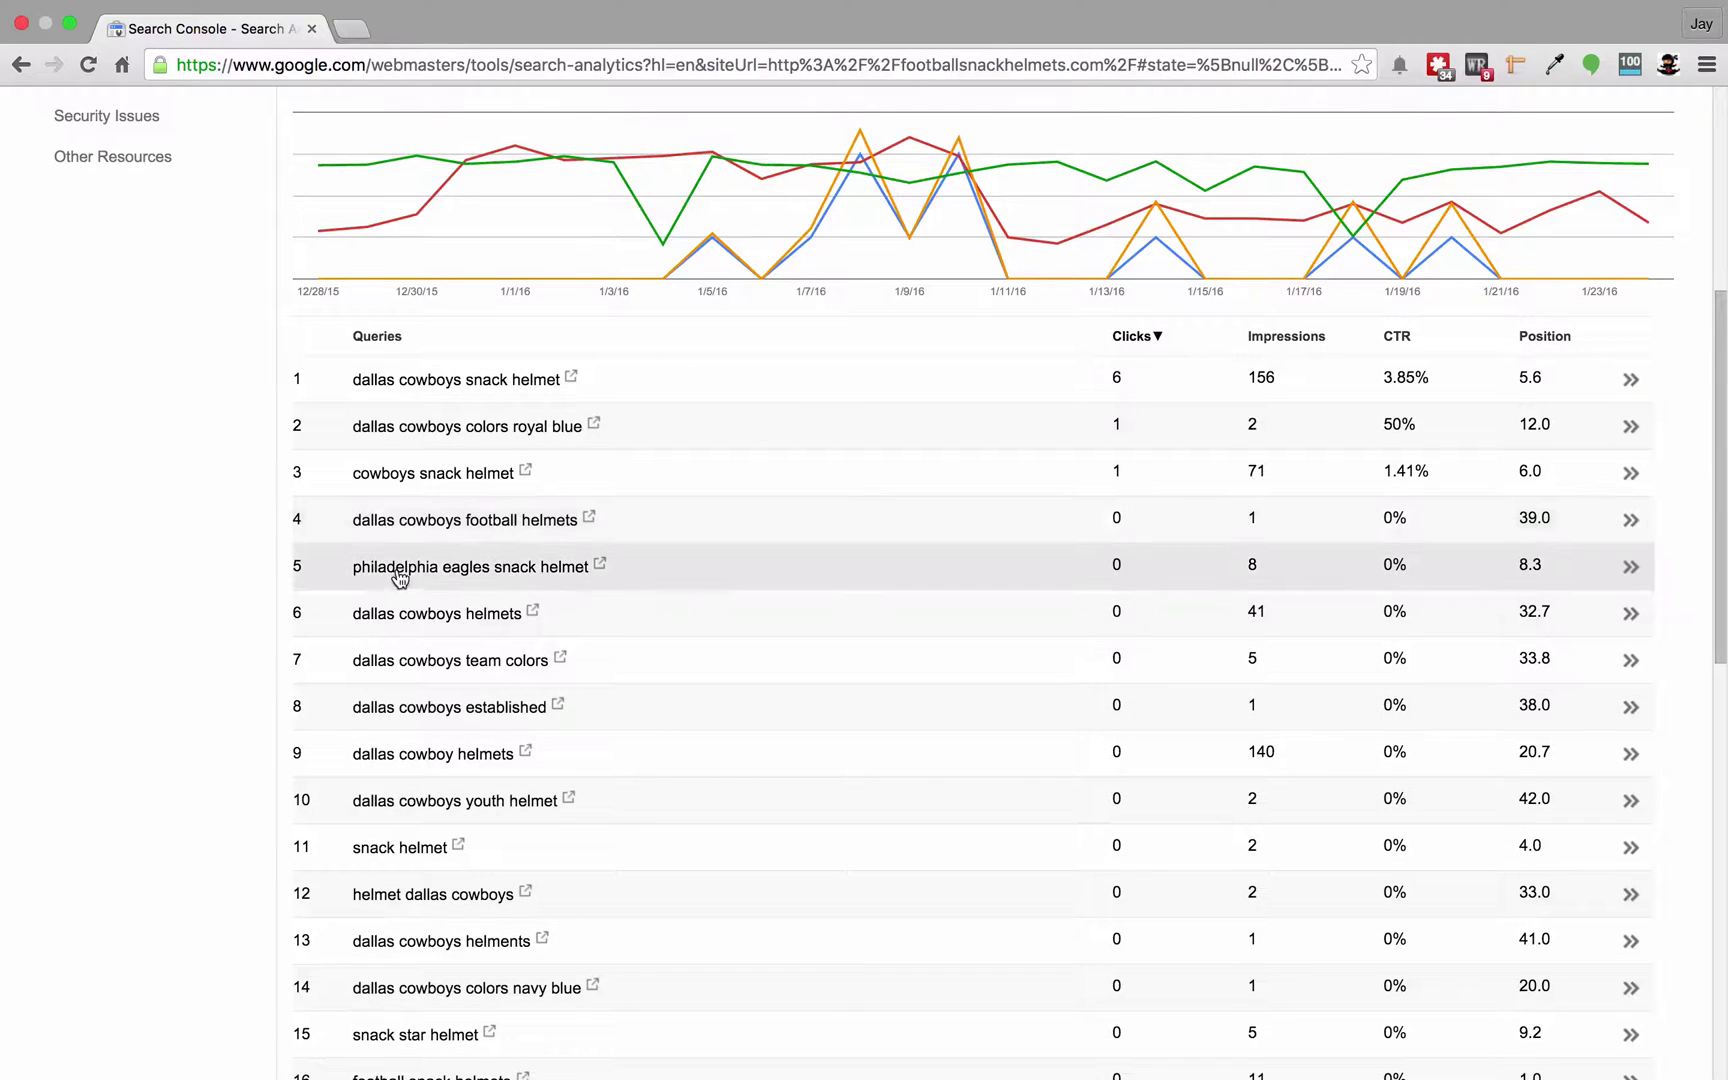
pyautogui.scroll(-2, 1180, 764)
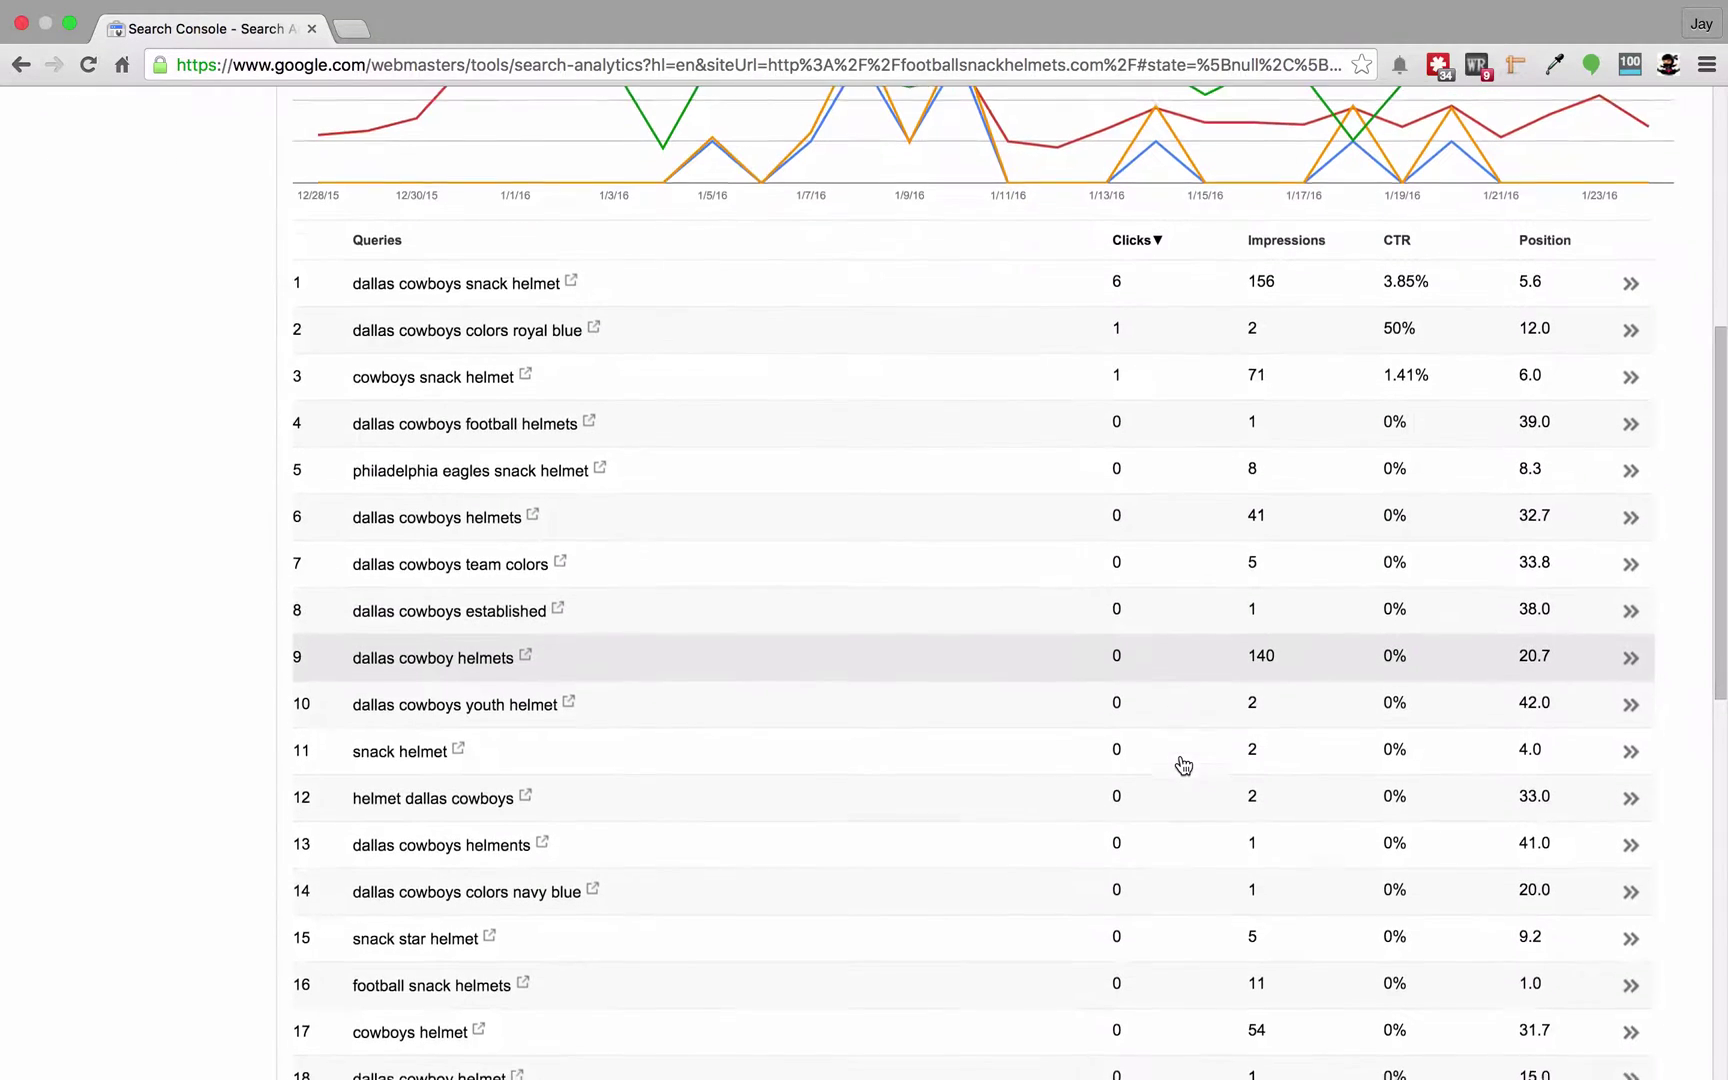
pyautogui.scroll(3, 1014, 474)
pyautogui.scroll(1, 998, 437)
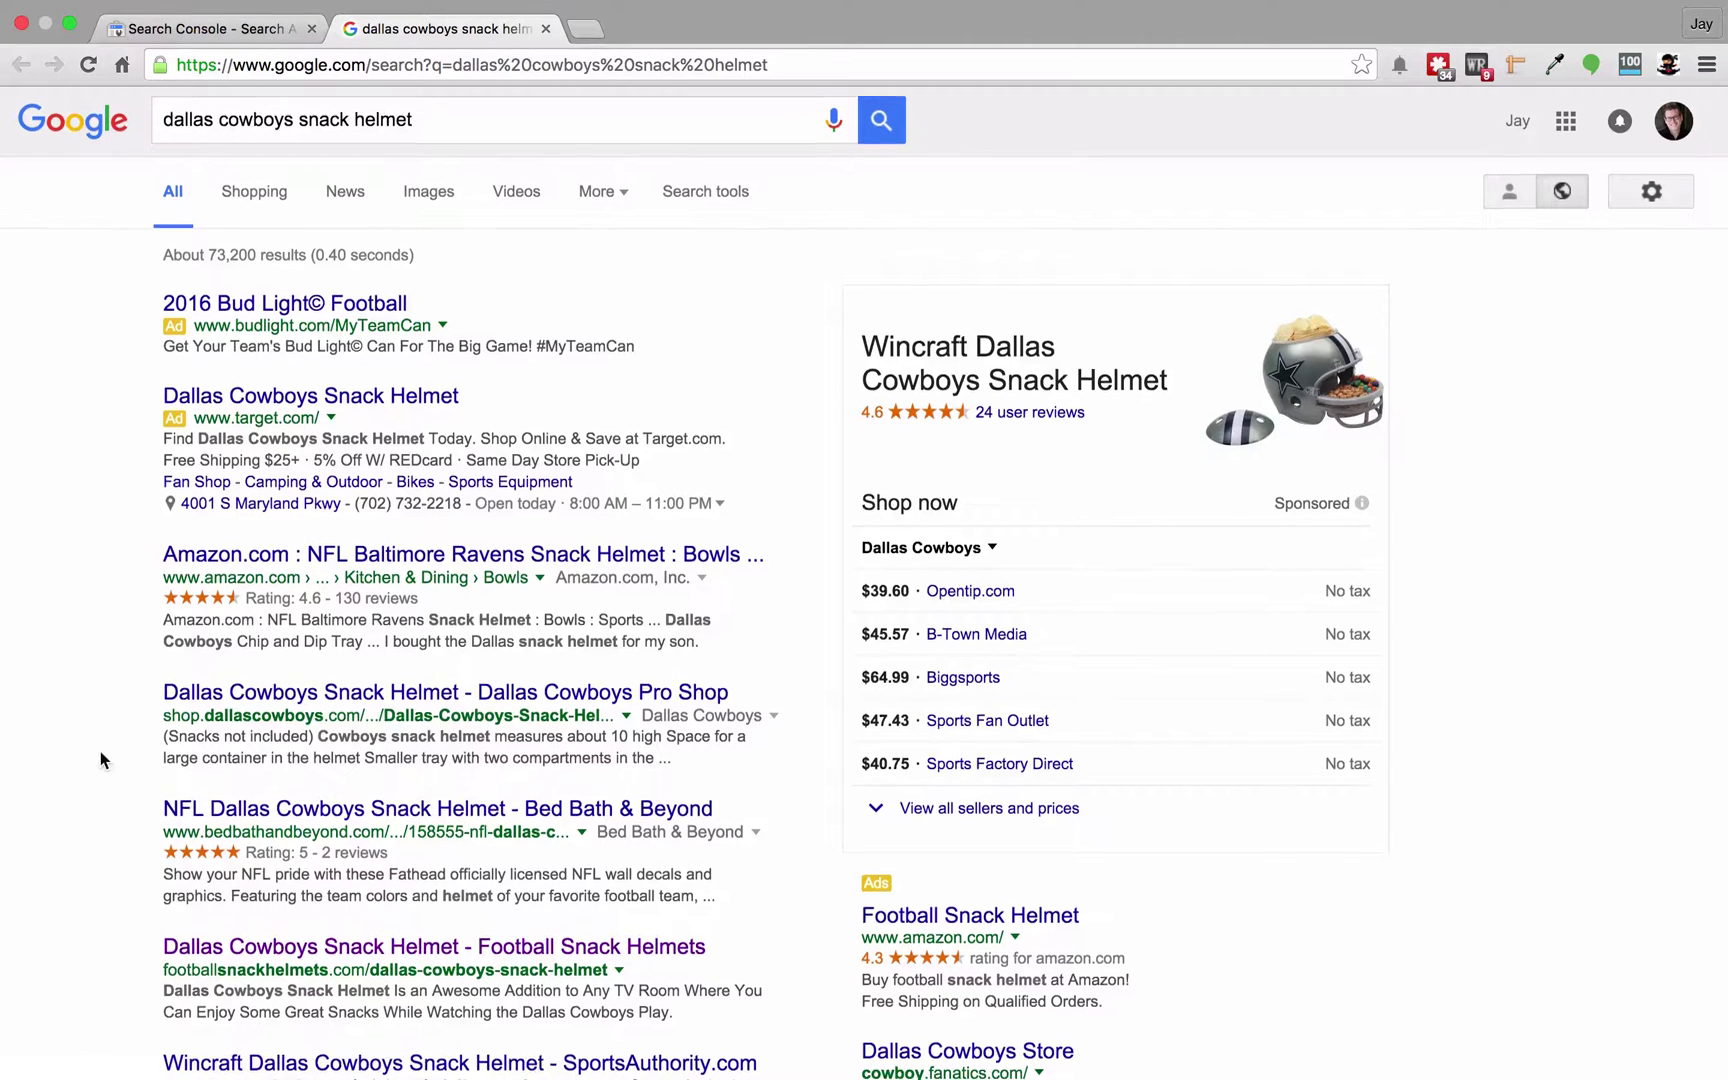
# Scroll the Google results for 'dallas cowboys snack helmet' to find where footballsnackhelmets.com ranks
pyautogui.scroll(-3, 100, 751)
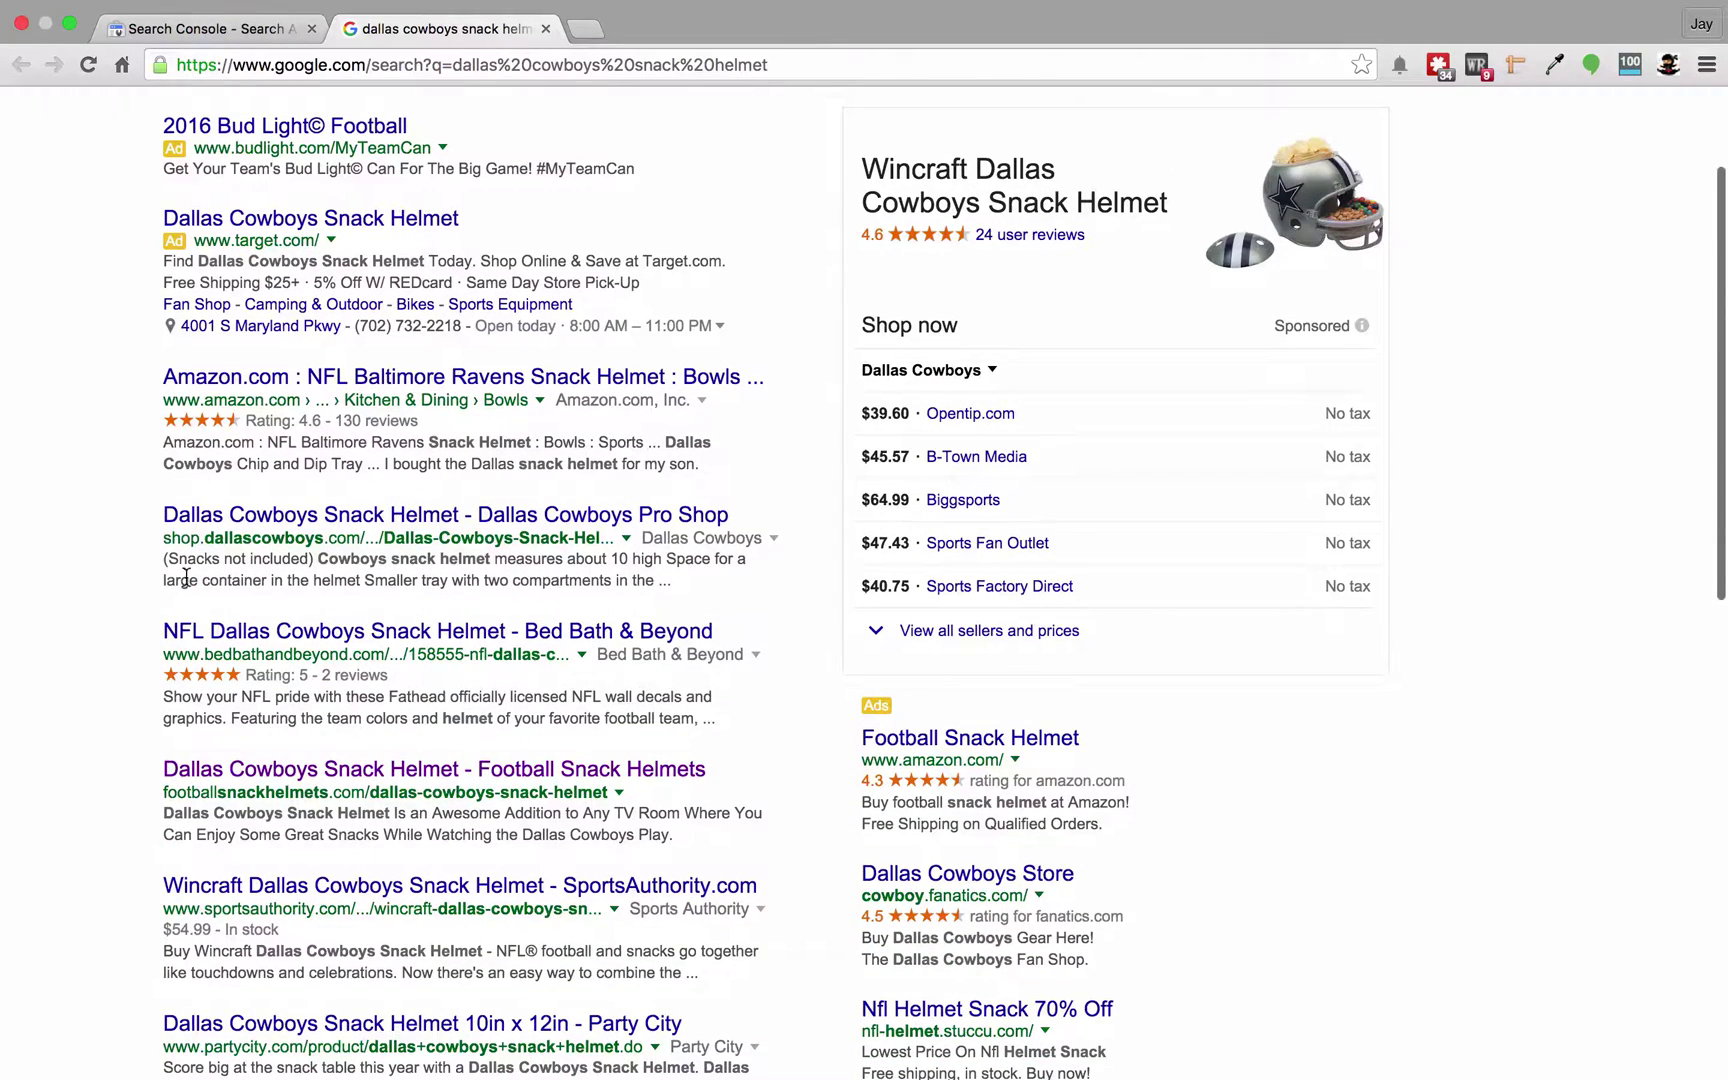
pyautogui.scroll(-3, 360, 801)
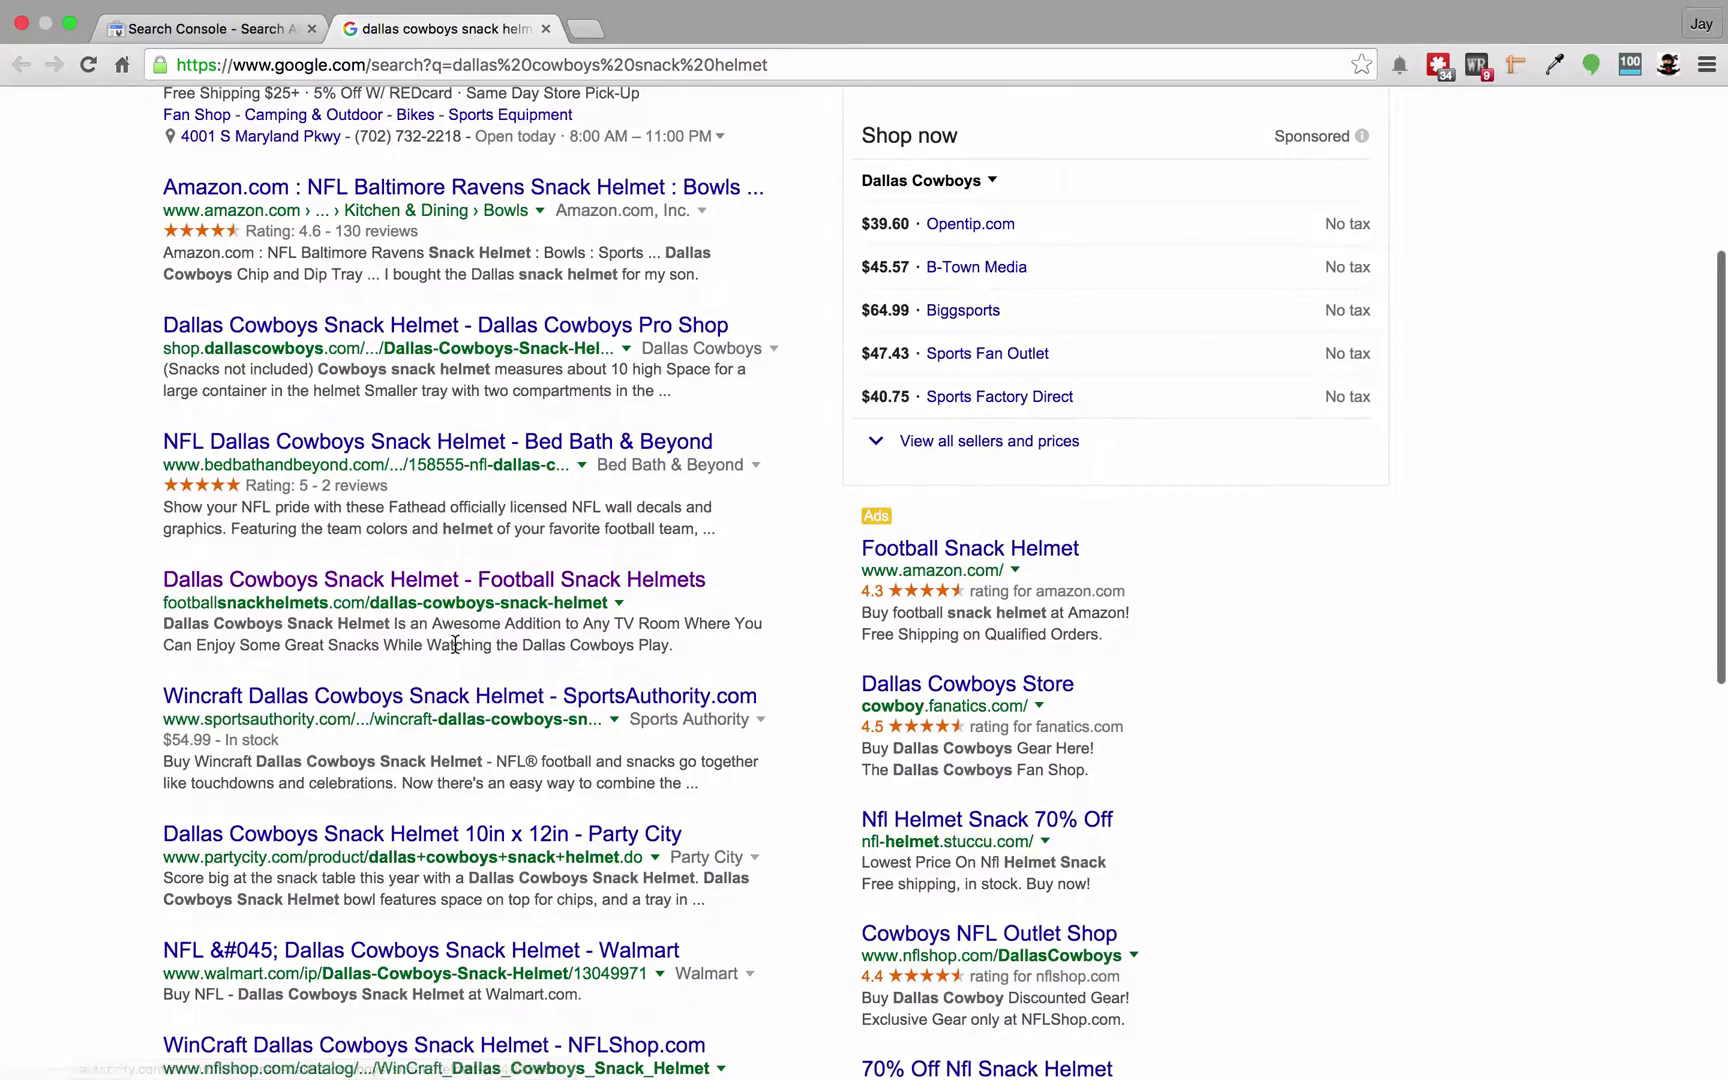
pyautogui.scroll(5, 455, 645)
pyautogui.scroll(-5, 528, 627)
# Return to Search Console, reset the page filter to Top pages, and list all 11 pages (425 clicks, 8,151 impressions)
pyautogui.click(546, 31)
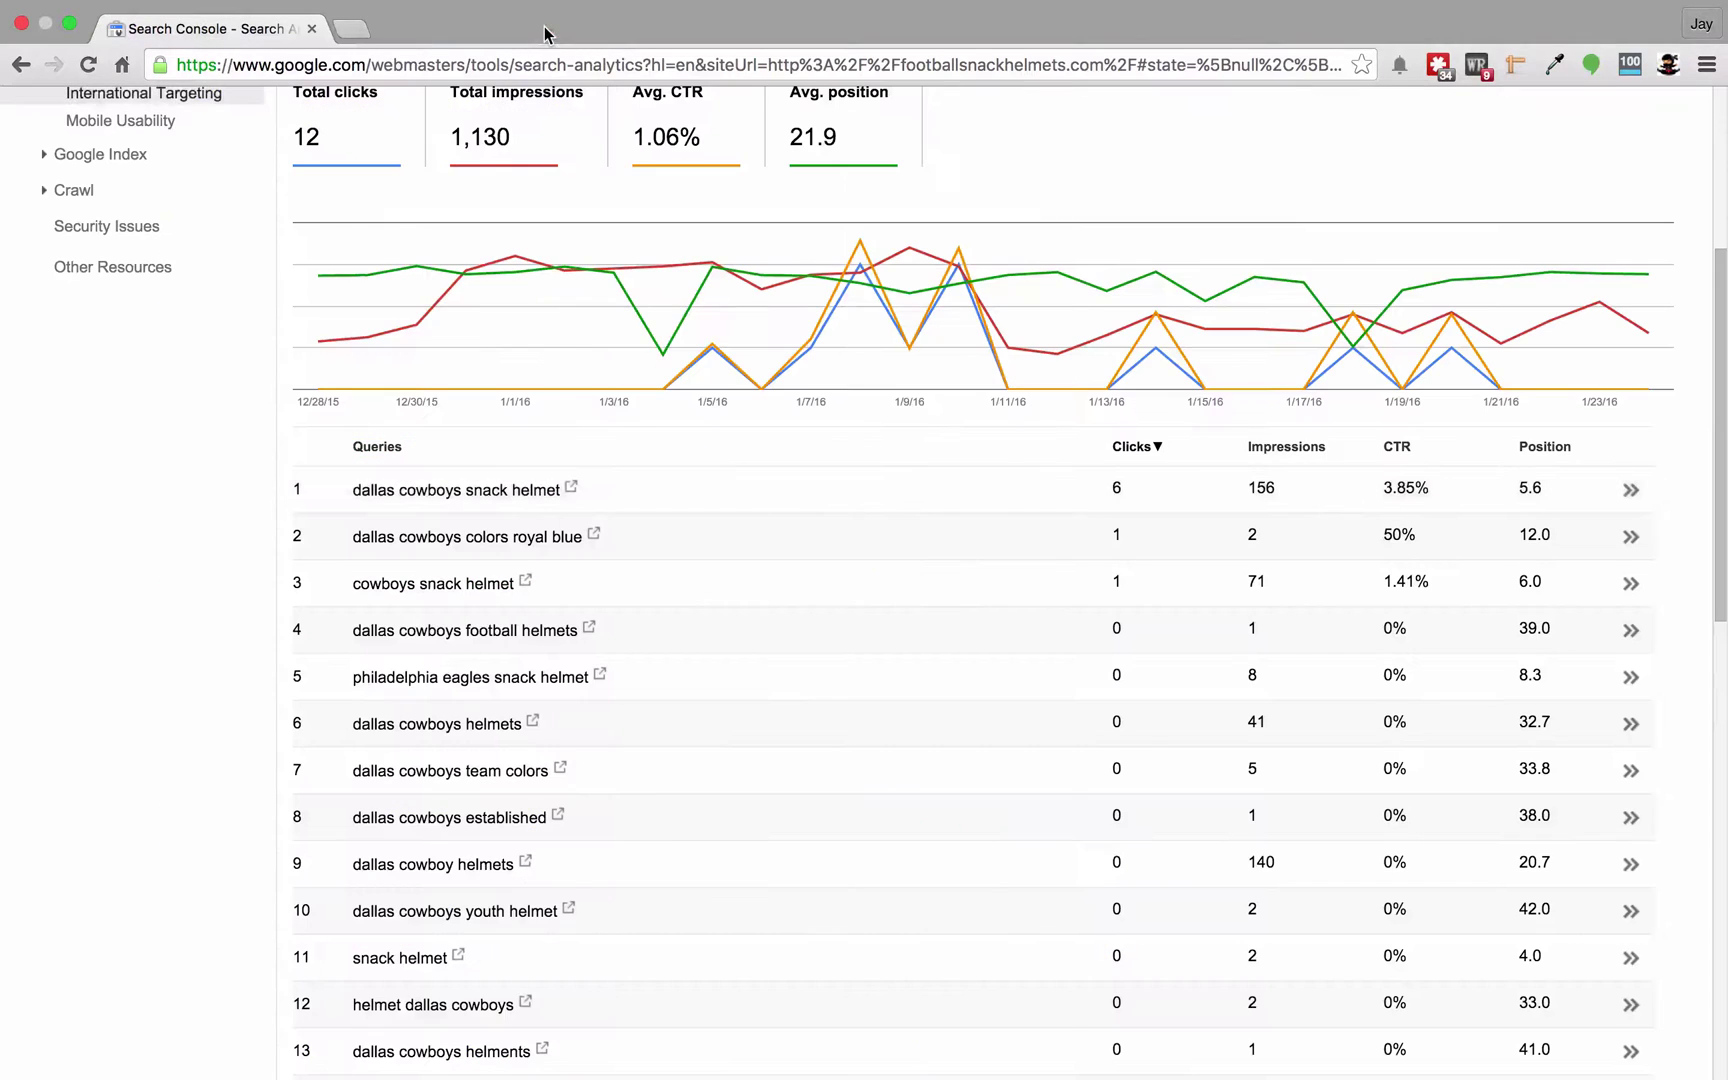
pyautogui.scroll(5, 725, 490)
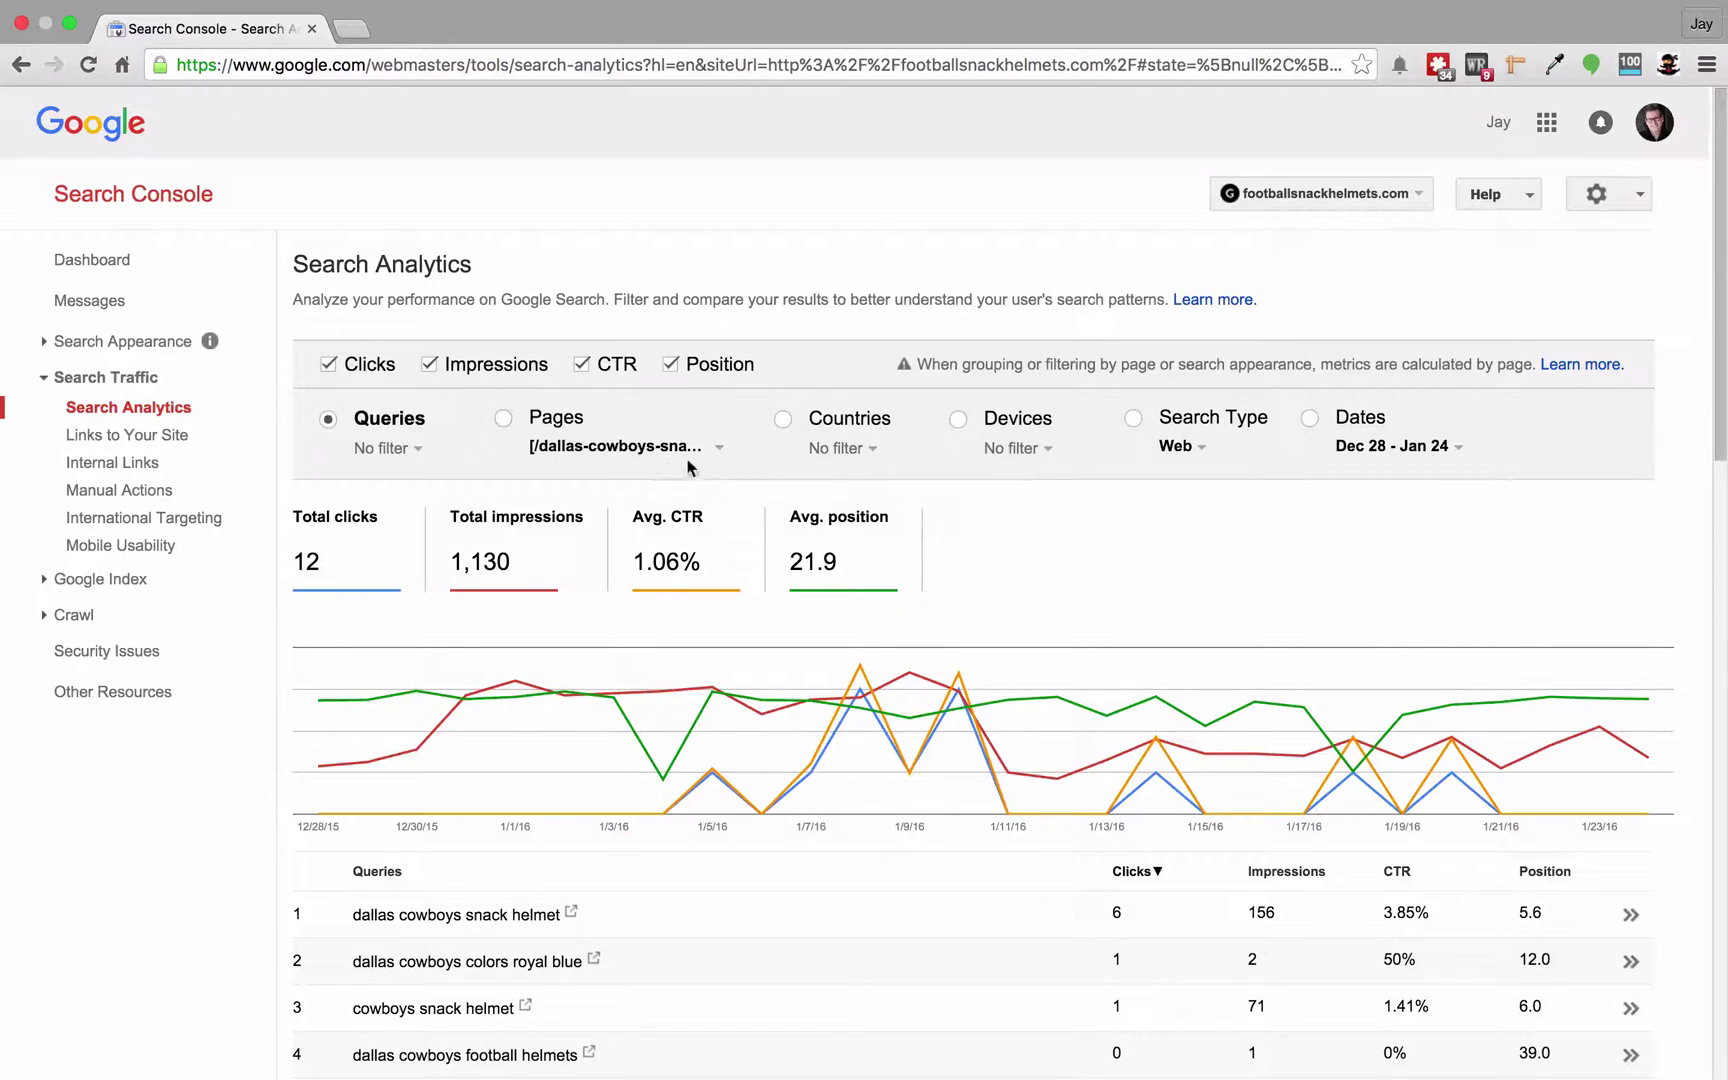
pyautogui.click(719, 449)
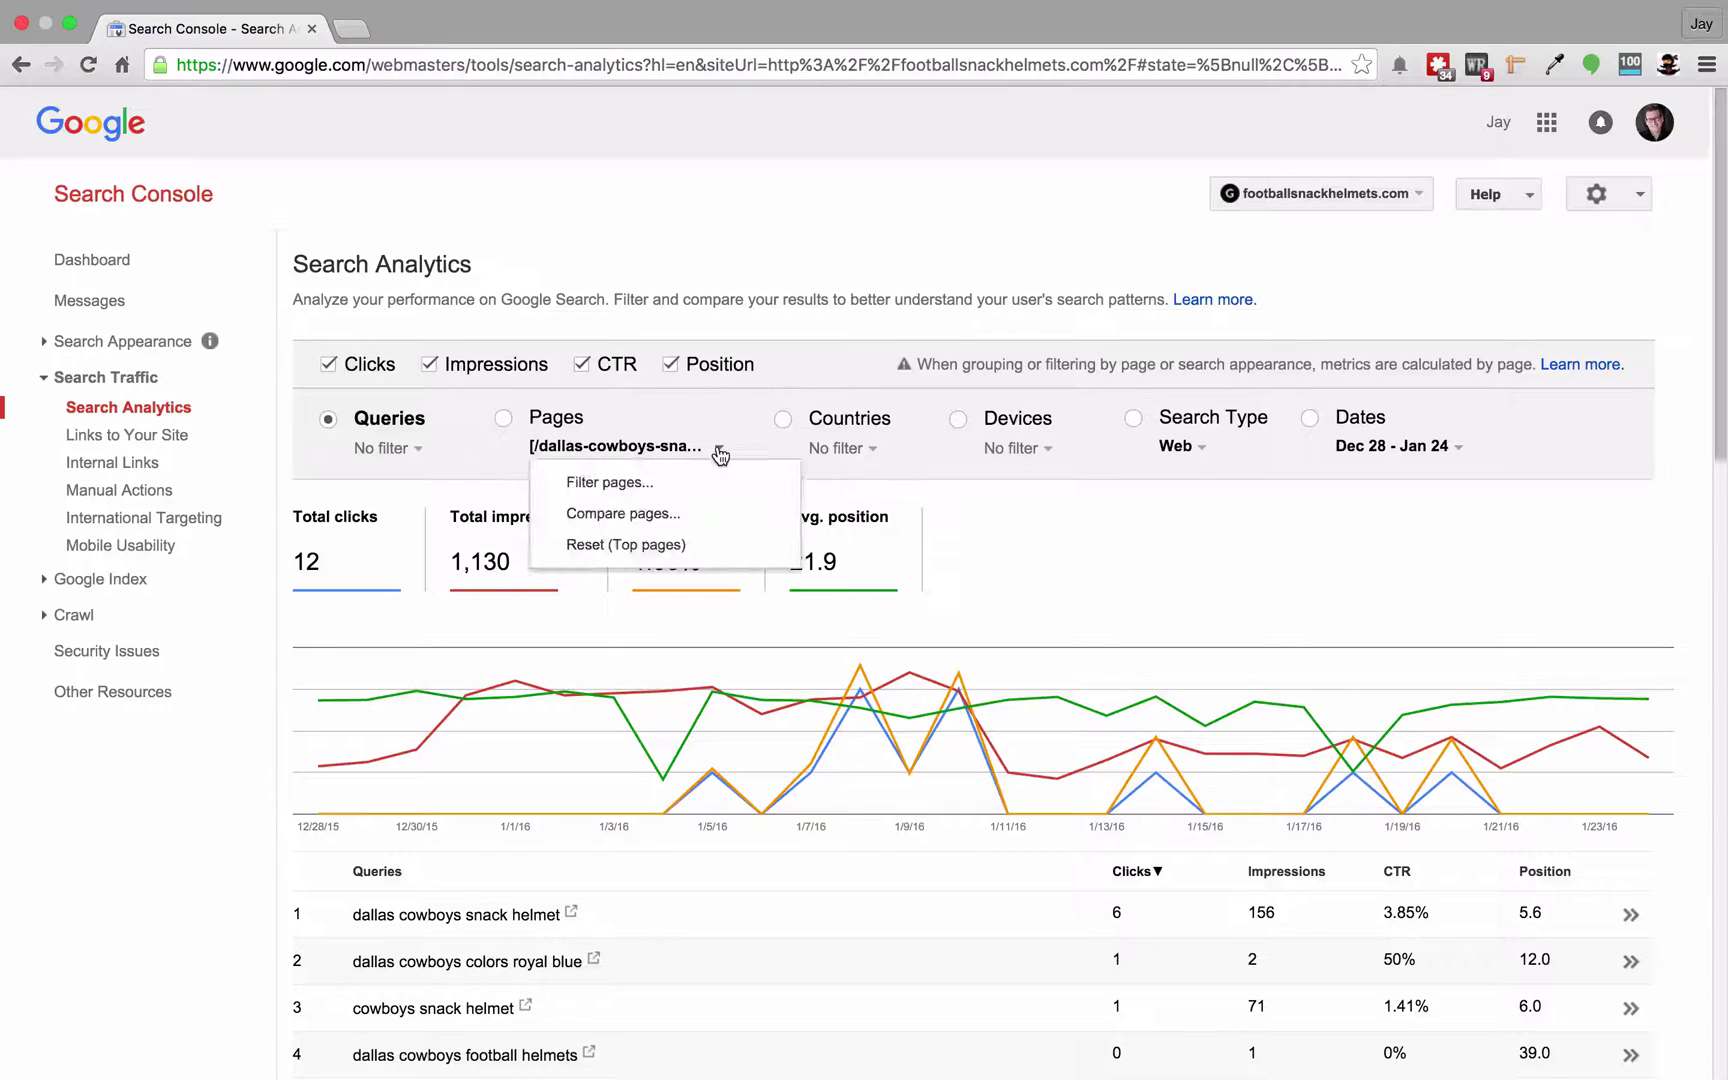
pyautogui.click(587, 543)
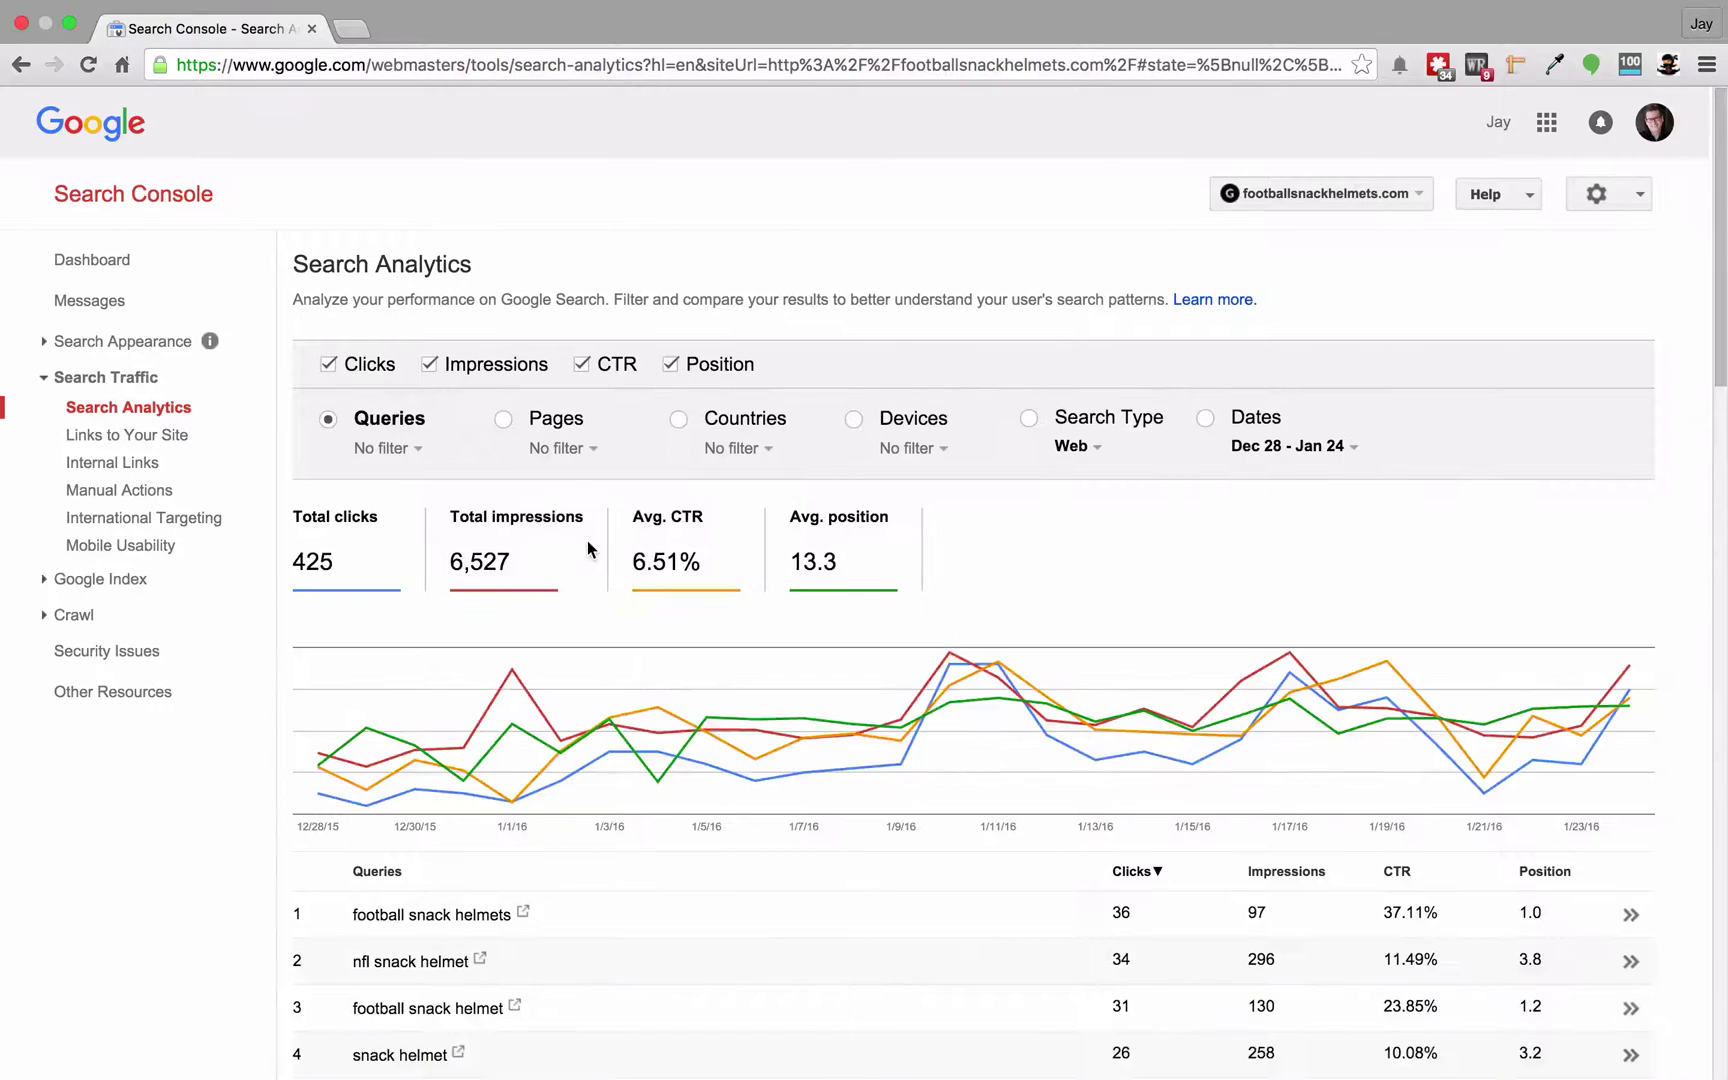
pyautogui.click(503, 419)
pyautogui.scroll(-5, 934, 625)
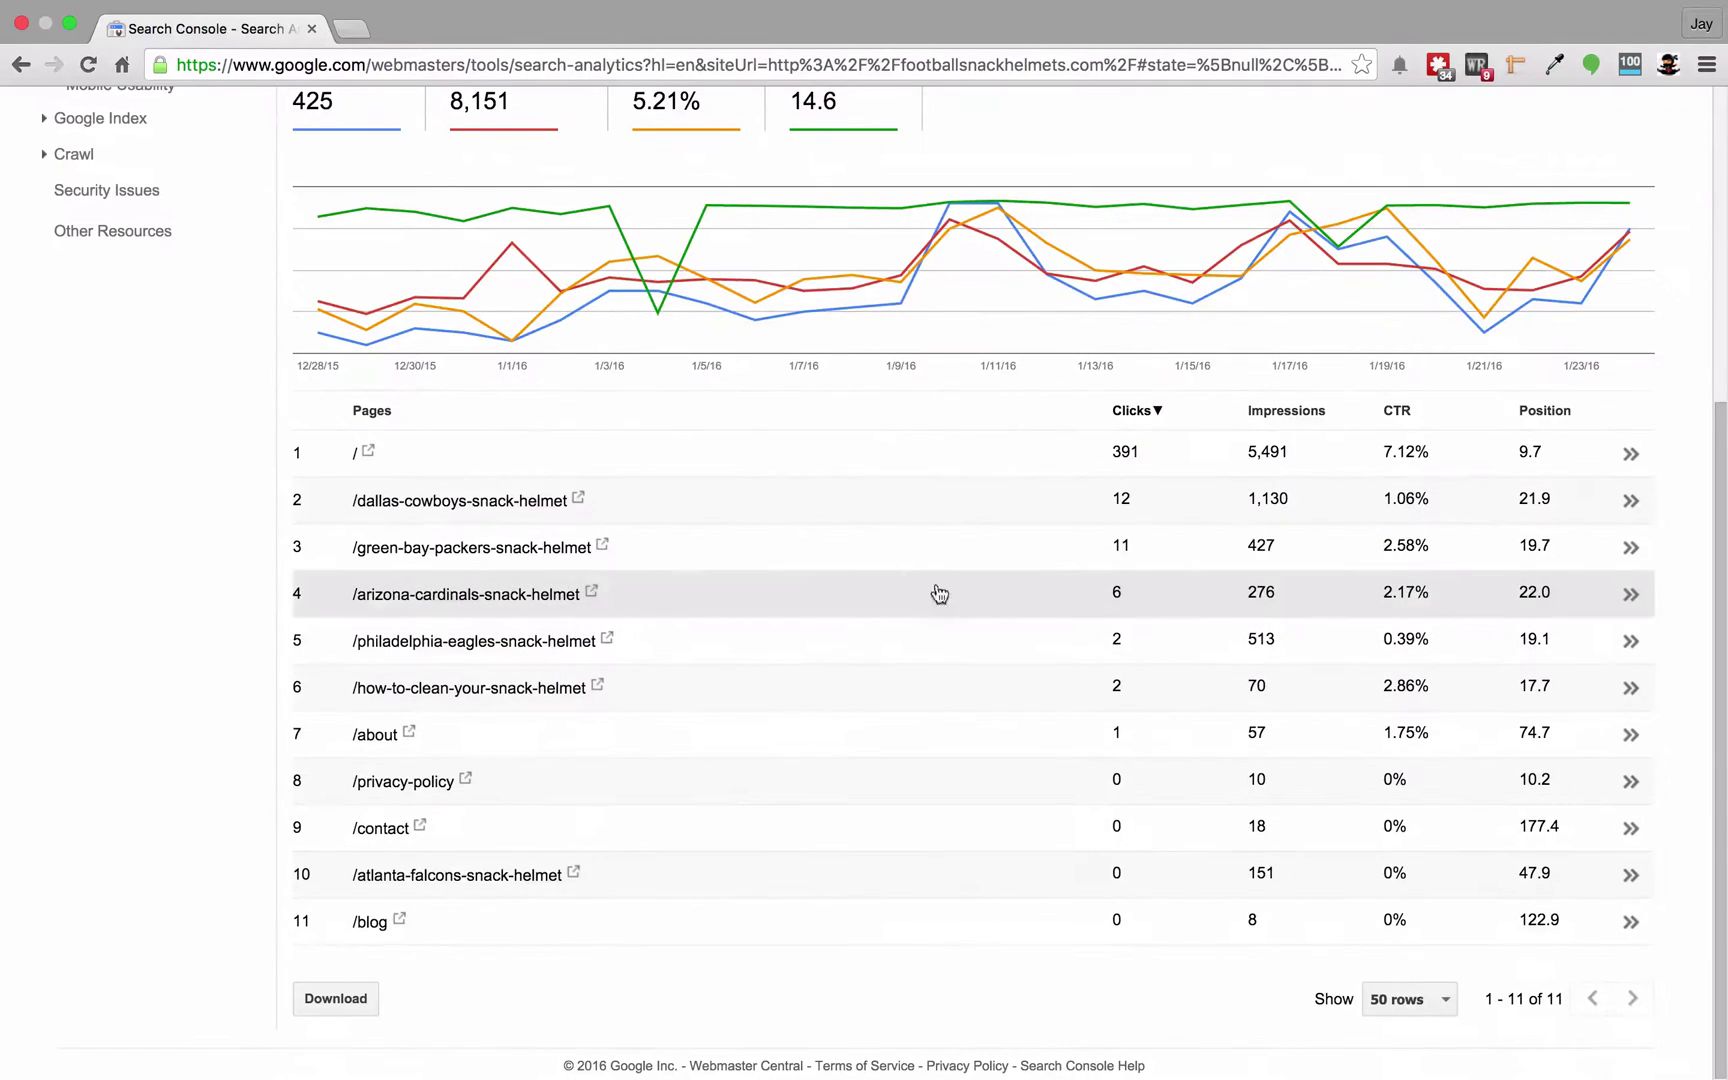
# Filter to the /green-bay-packers-snack-helmet page and list its ranking queries
pyautogui.click(1630, 552)
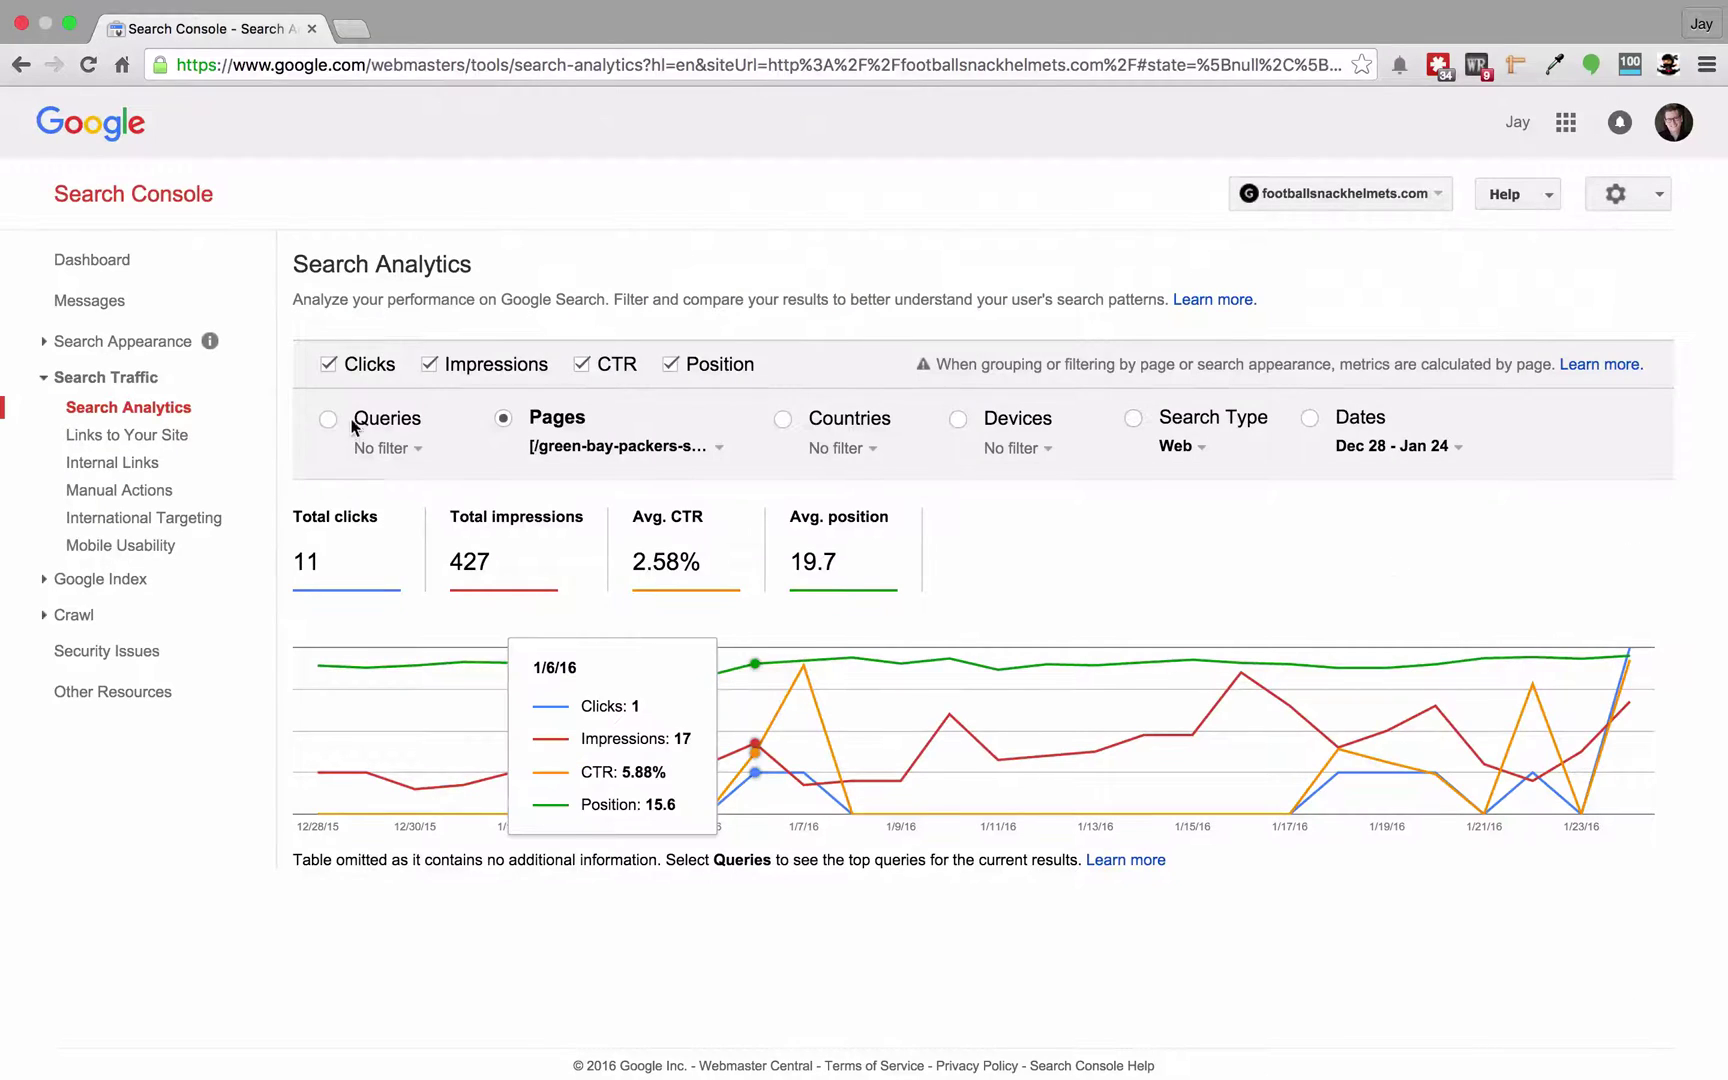
pyautogui.click(353, 425)
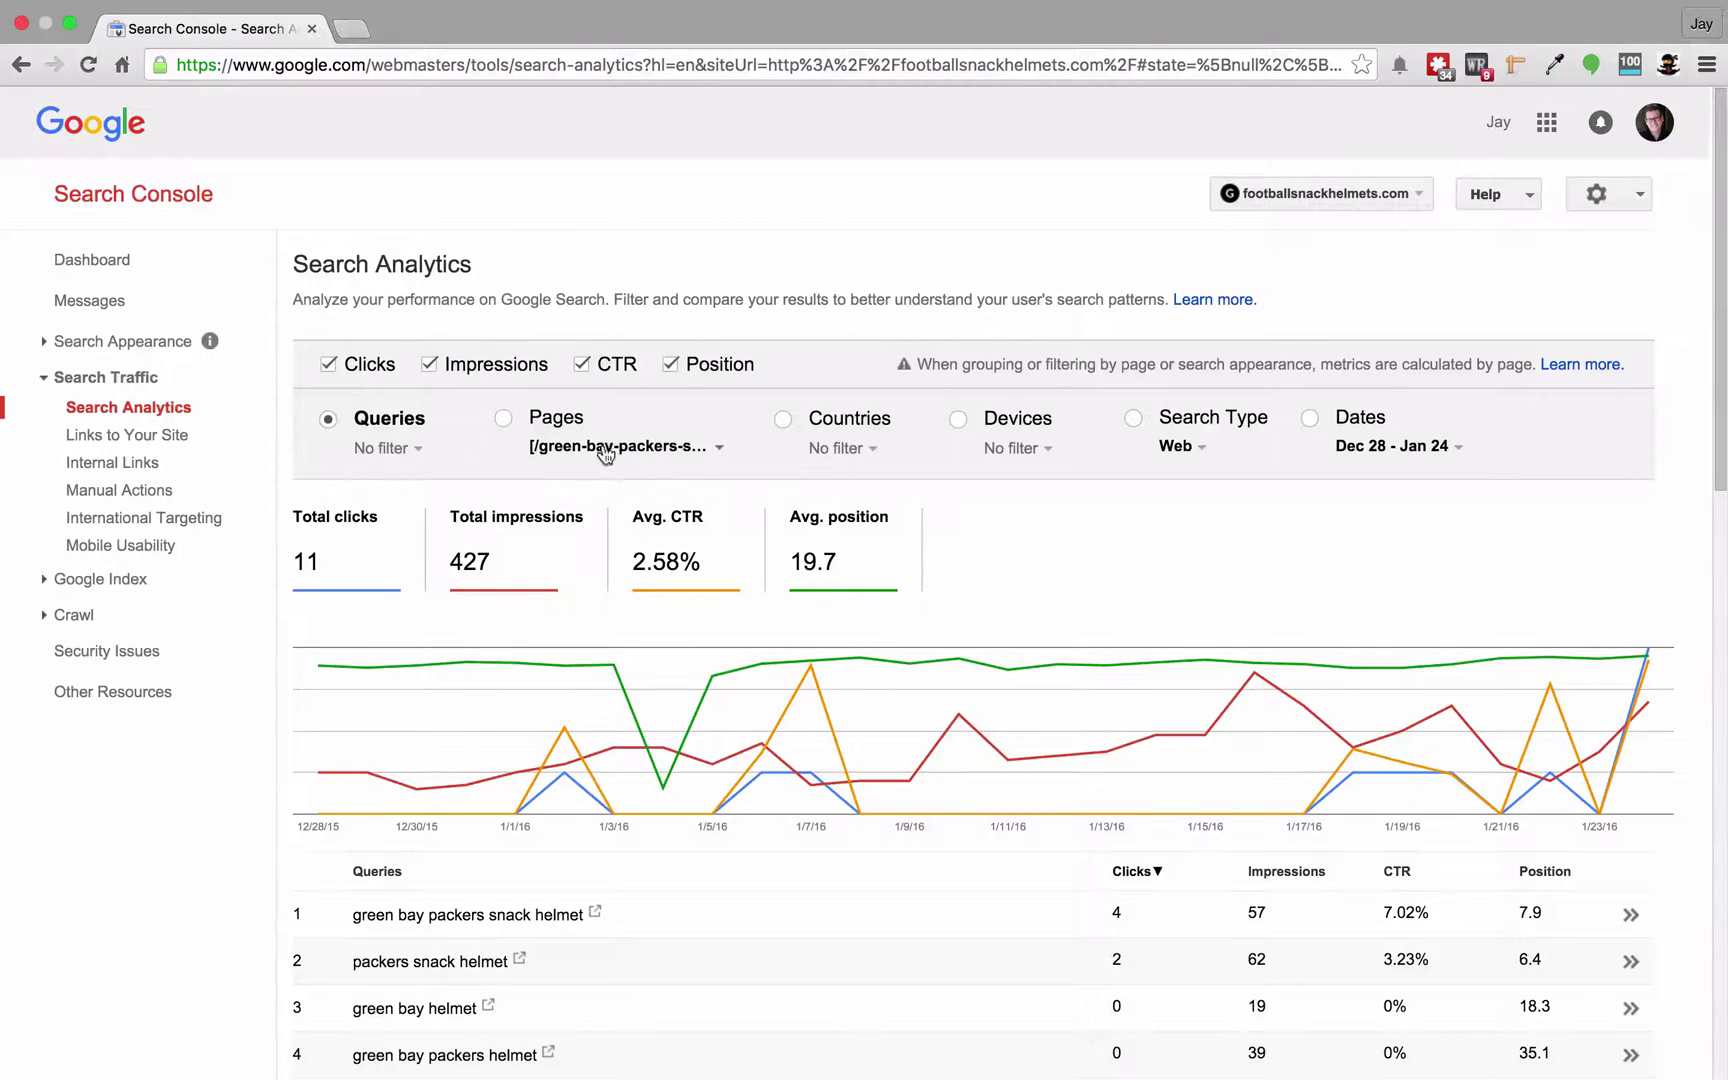
pyautogui.scroll(5, 614, 450)
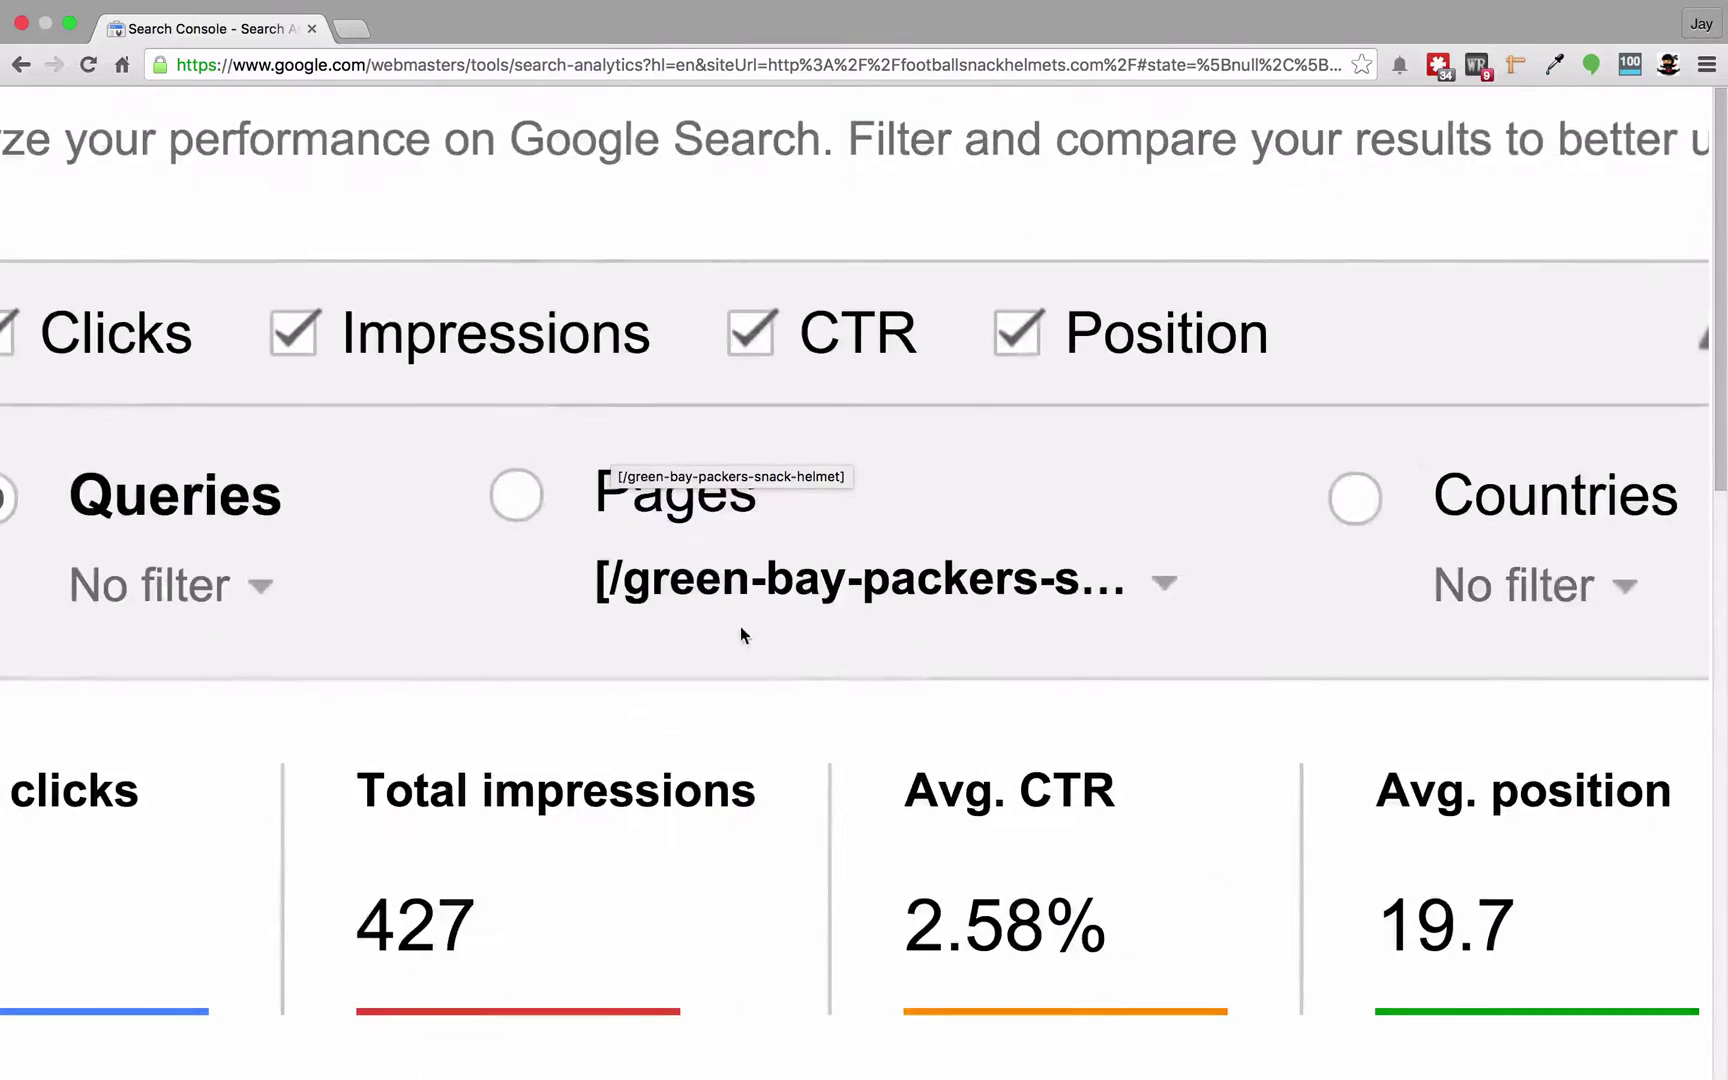
pyautogui.scroll(-5, 760, 590)
pyautogui.scroll(-5, 760, 597)
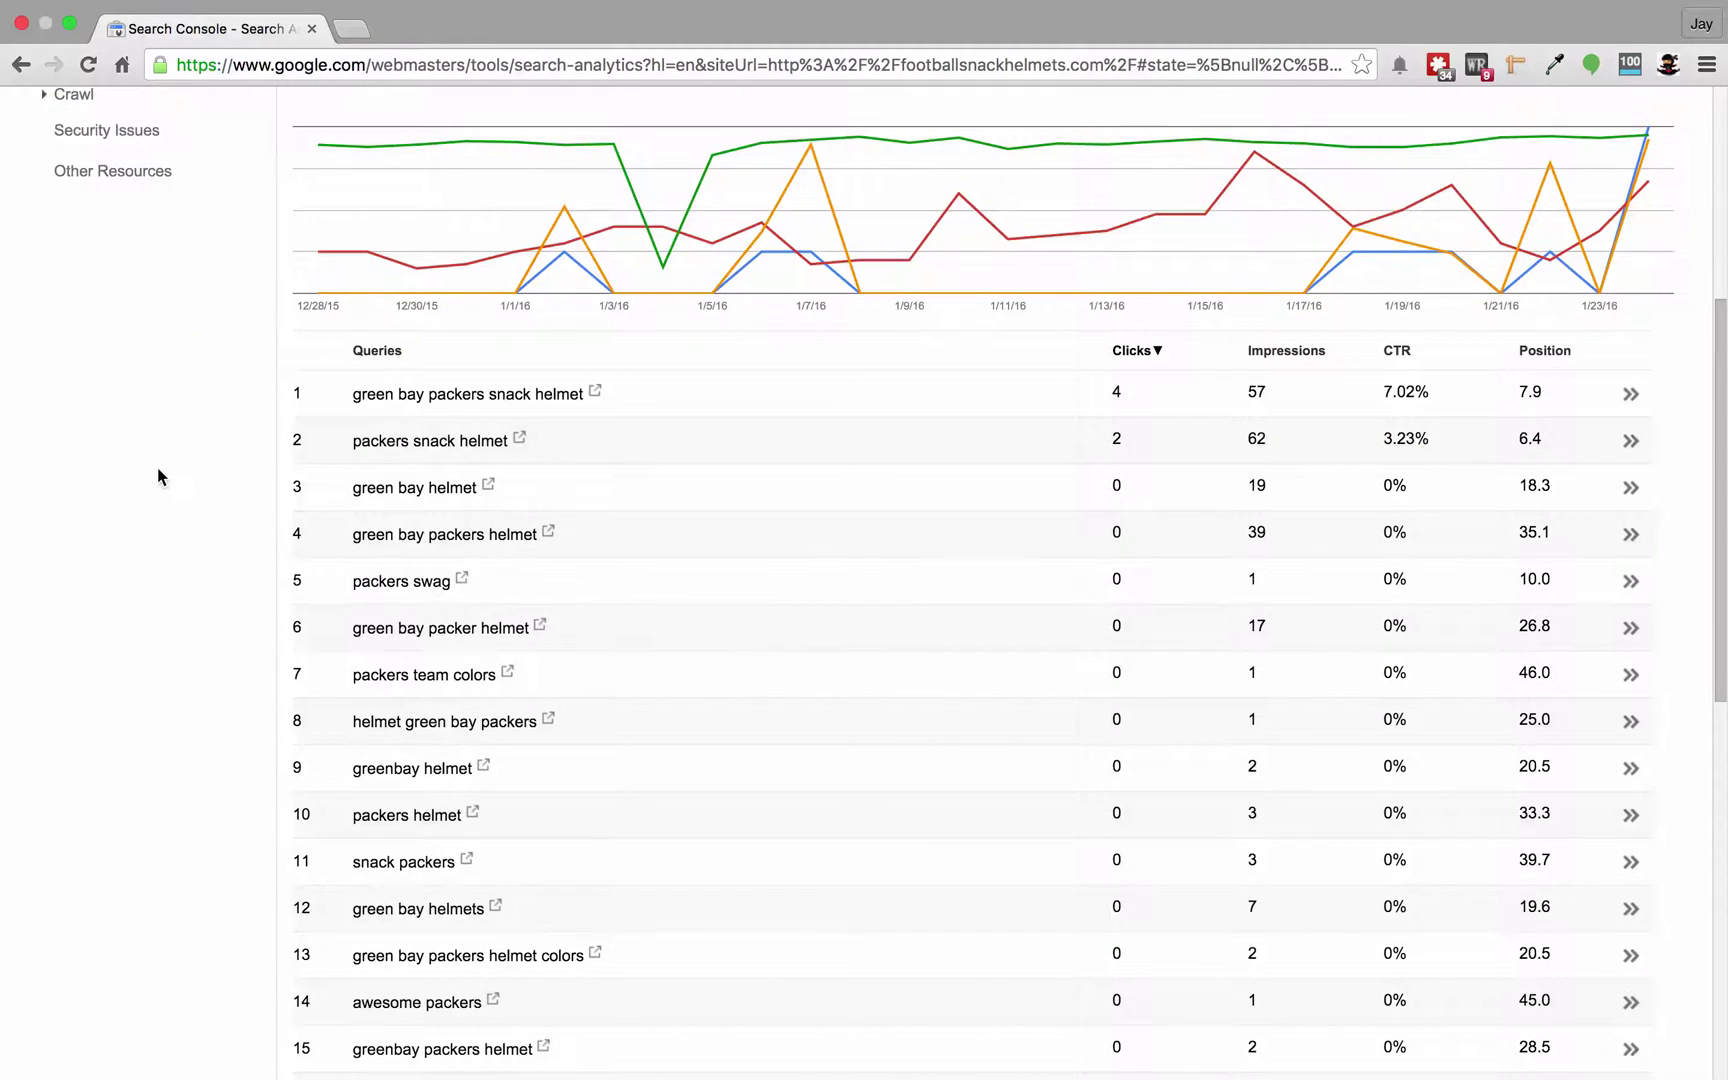
pyautogui.scroll(-3, 192, 554)
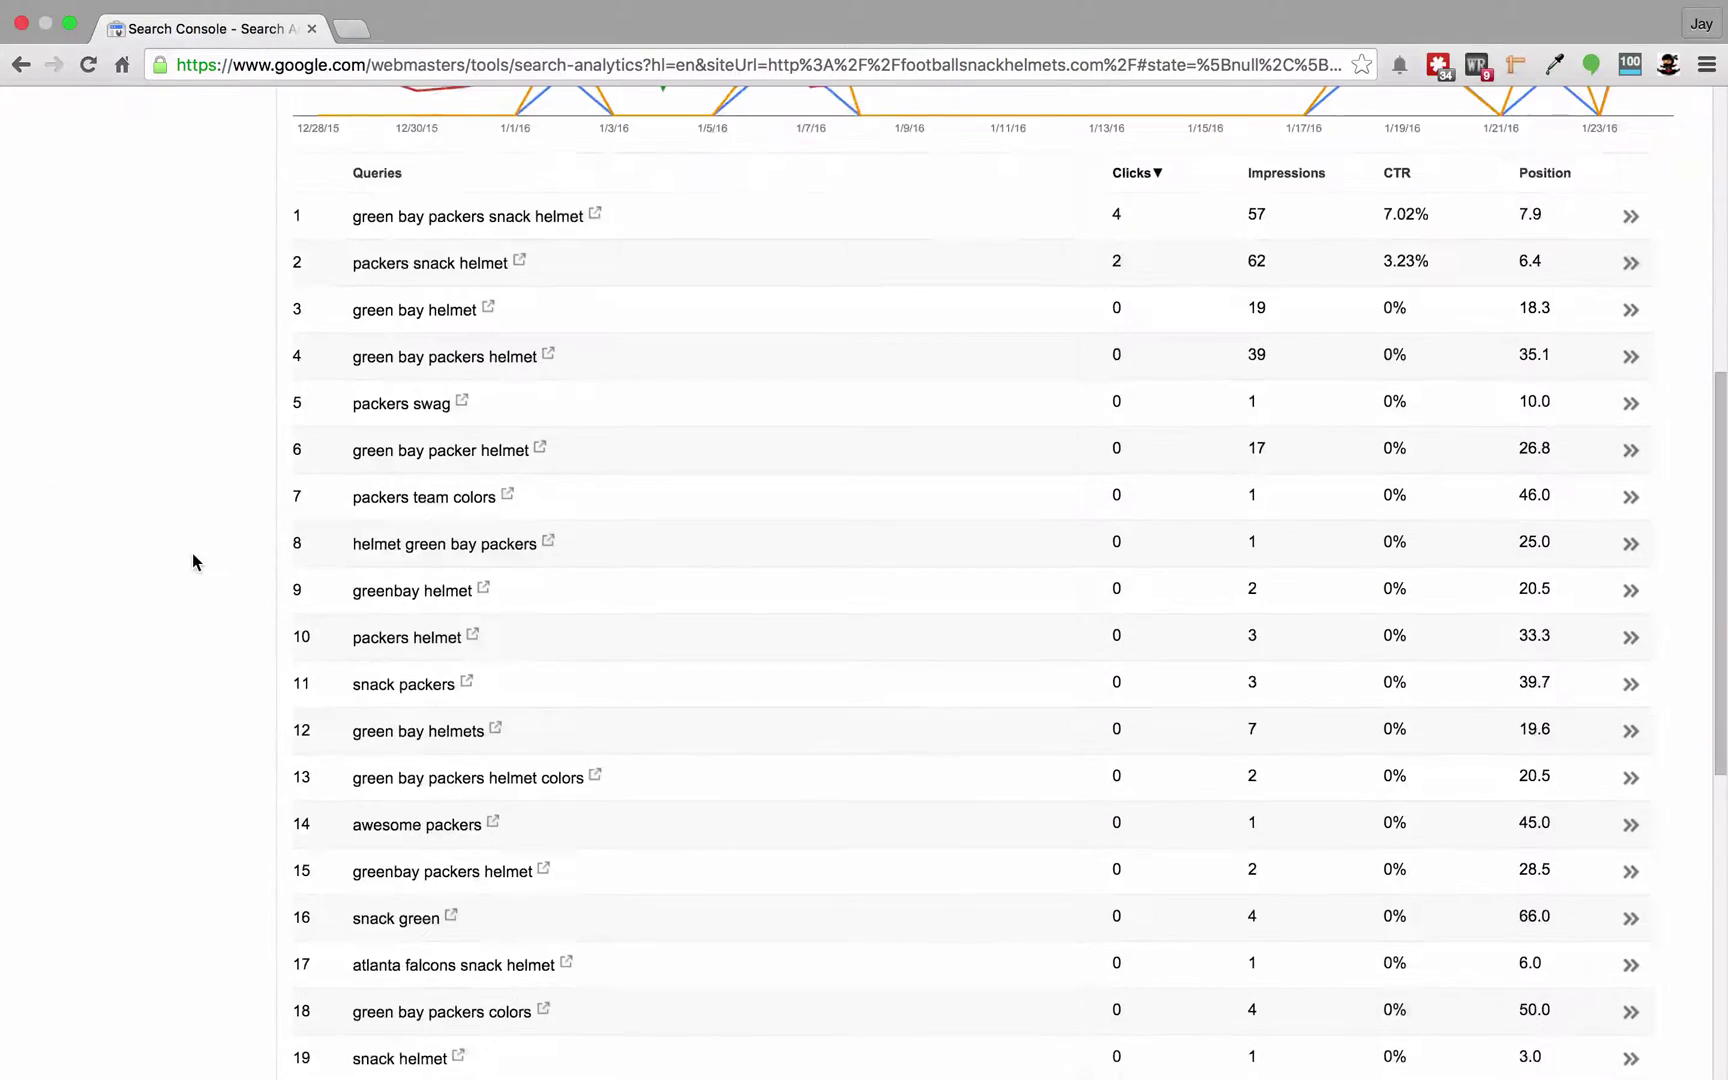
pyautogui.scroll(3, 192, 554)
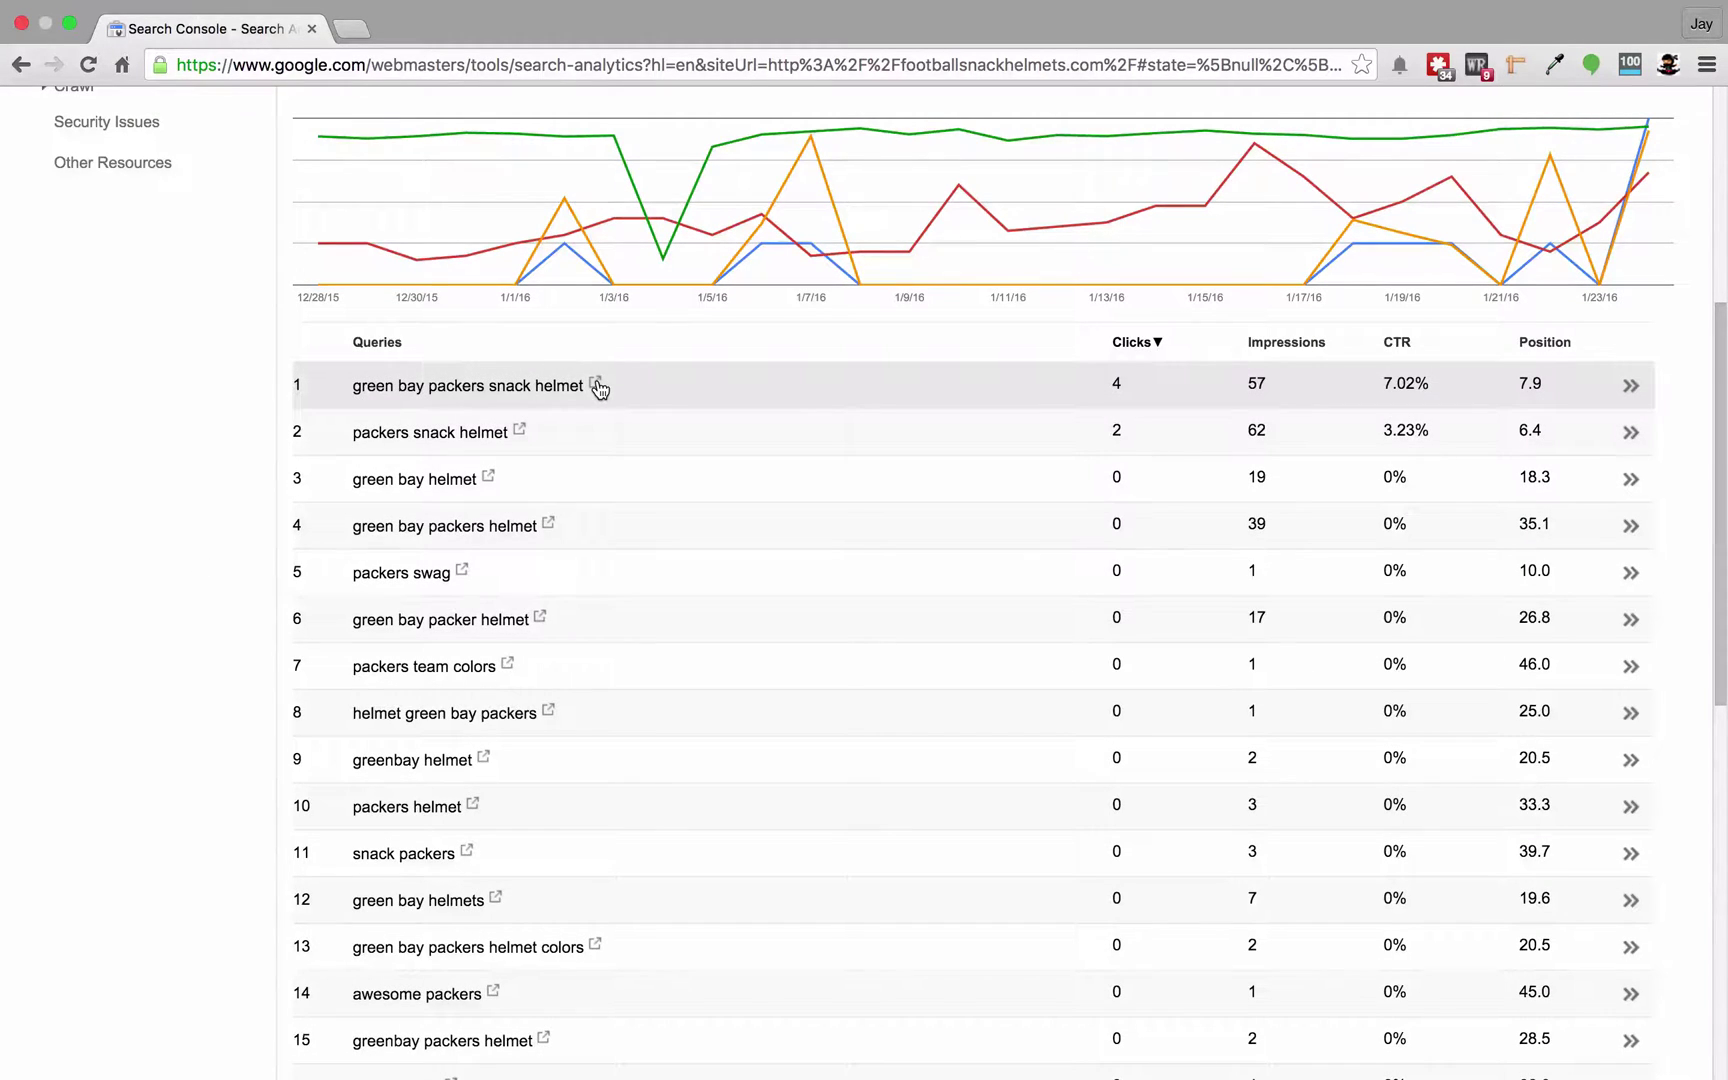
# Check live Google results for the top query 'green bay packers snack helmet'
pyautogui.click(597, 386)
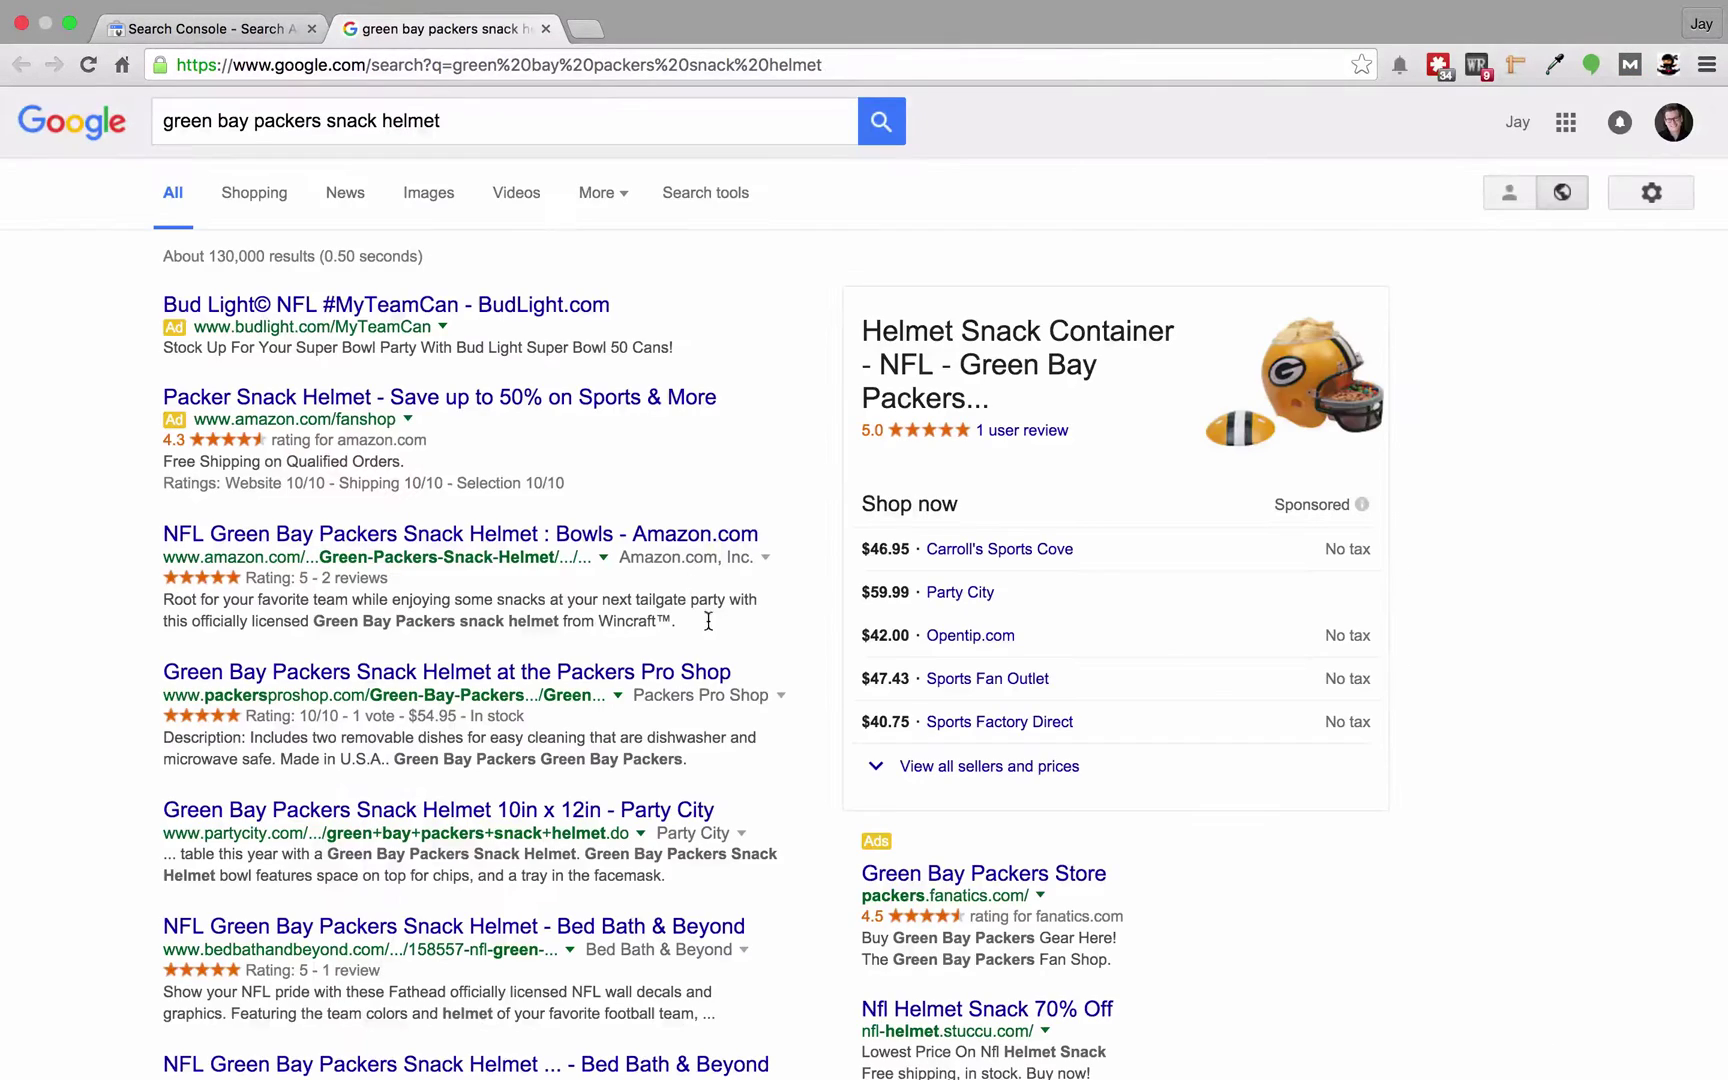
pyautogui.scroll(-3, 708, 634)
pyautogui.scroll(-5, 708, 652)
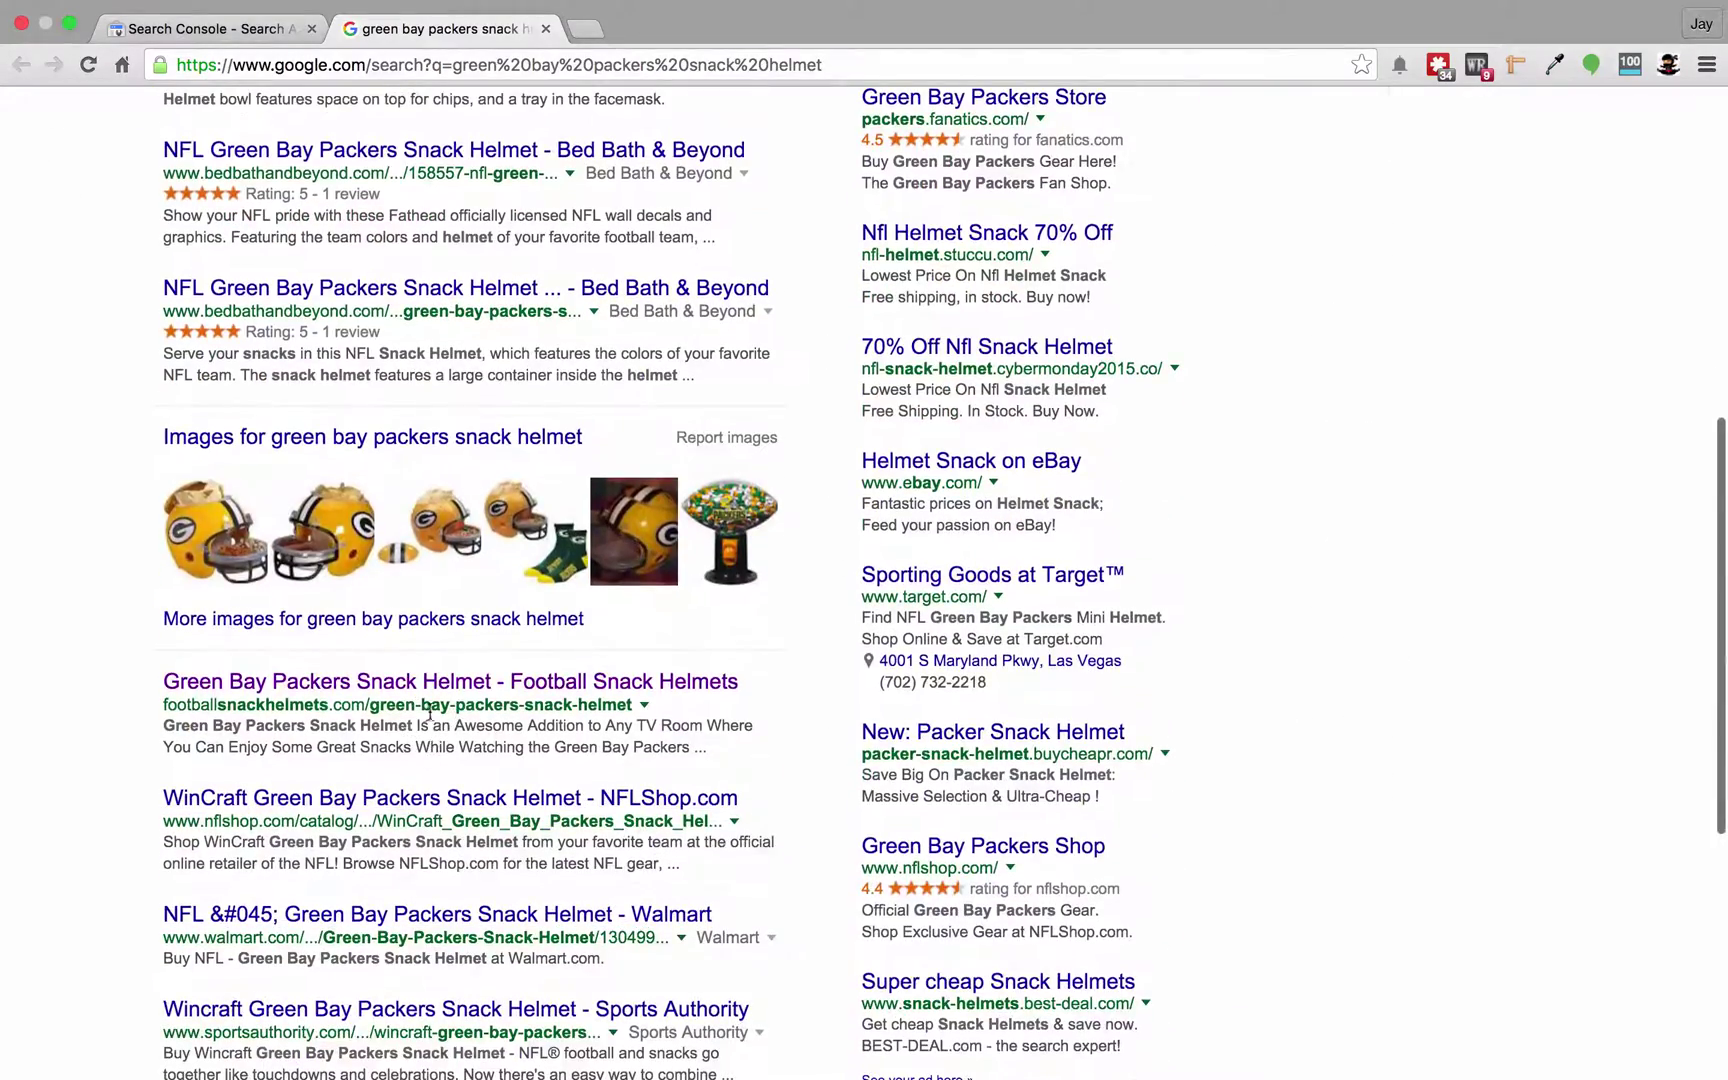
pyautogui.click(543, 28)
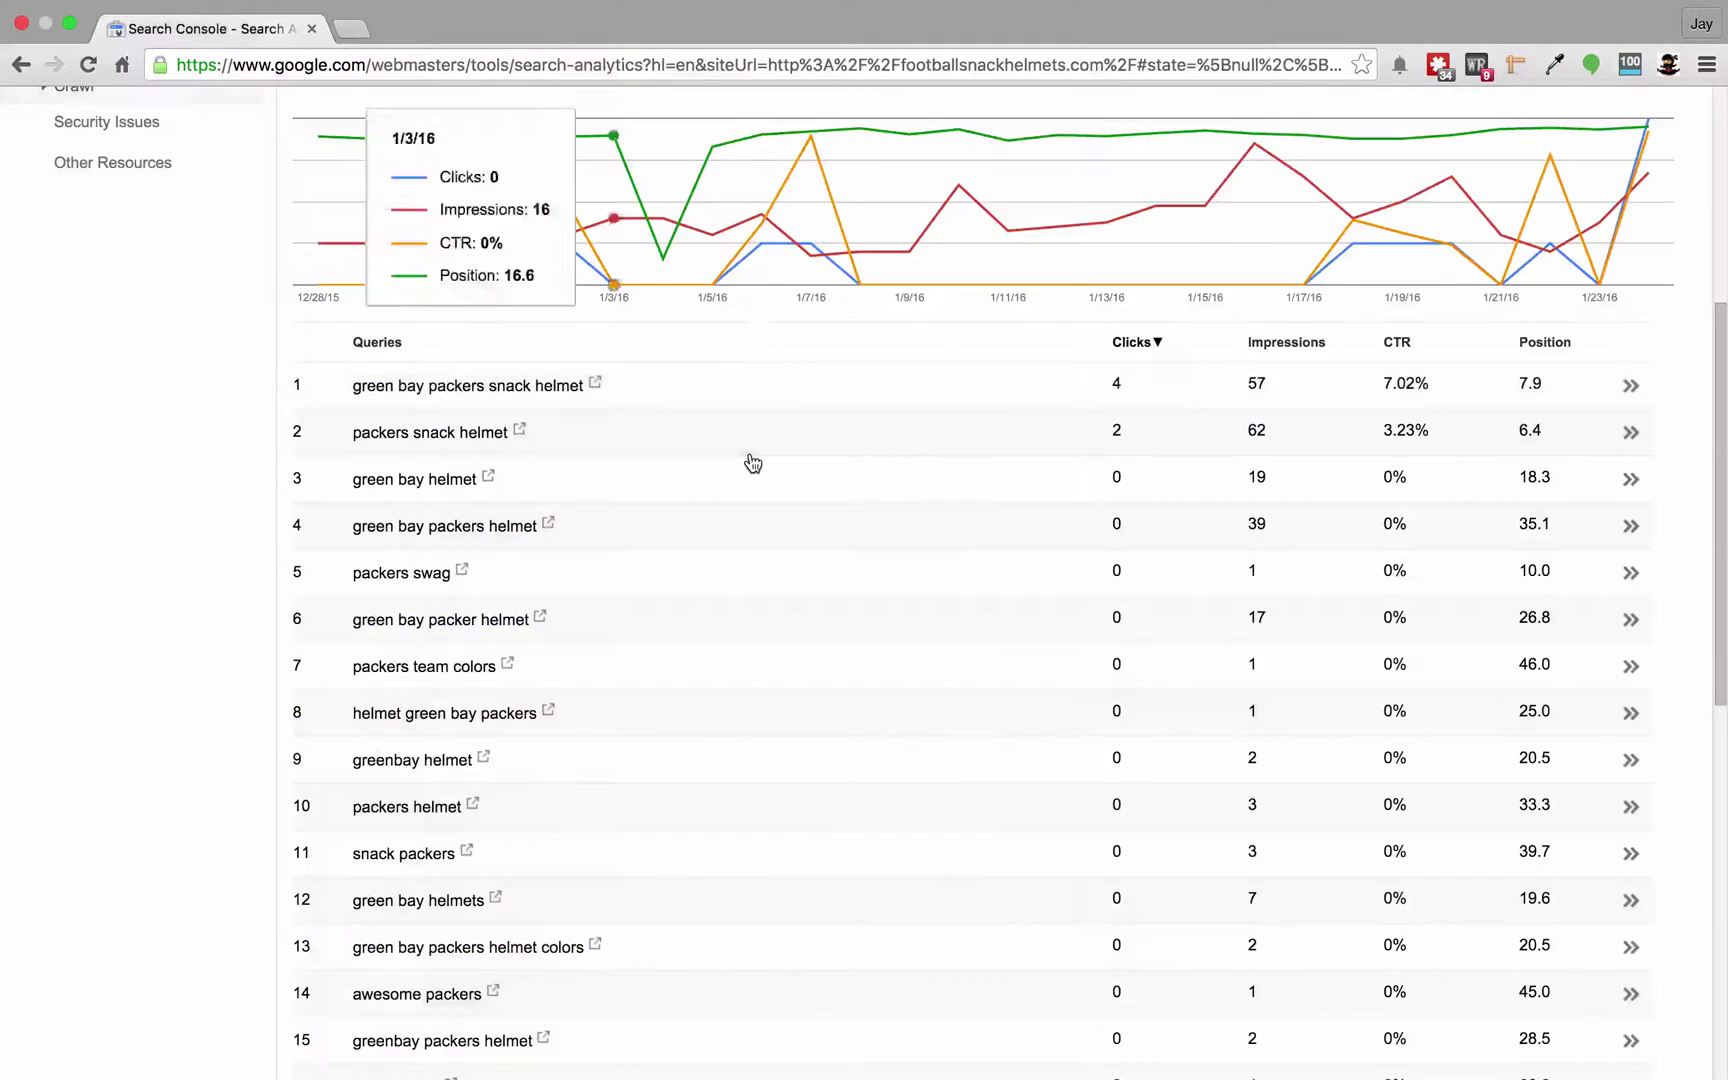
pyautogui.scroll(5, 750, 460)
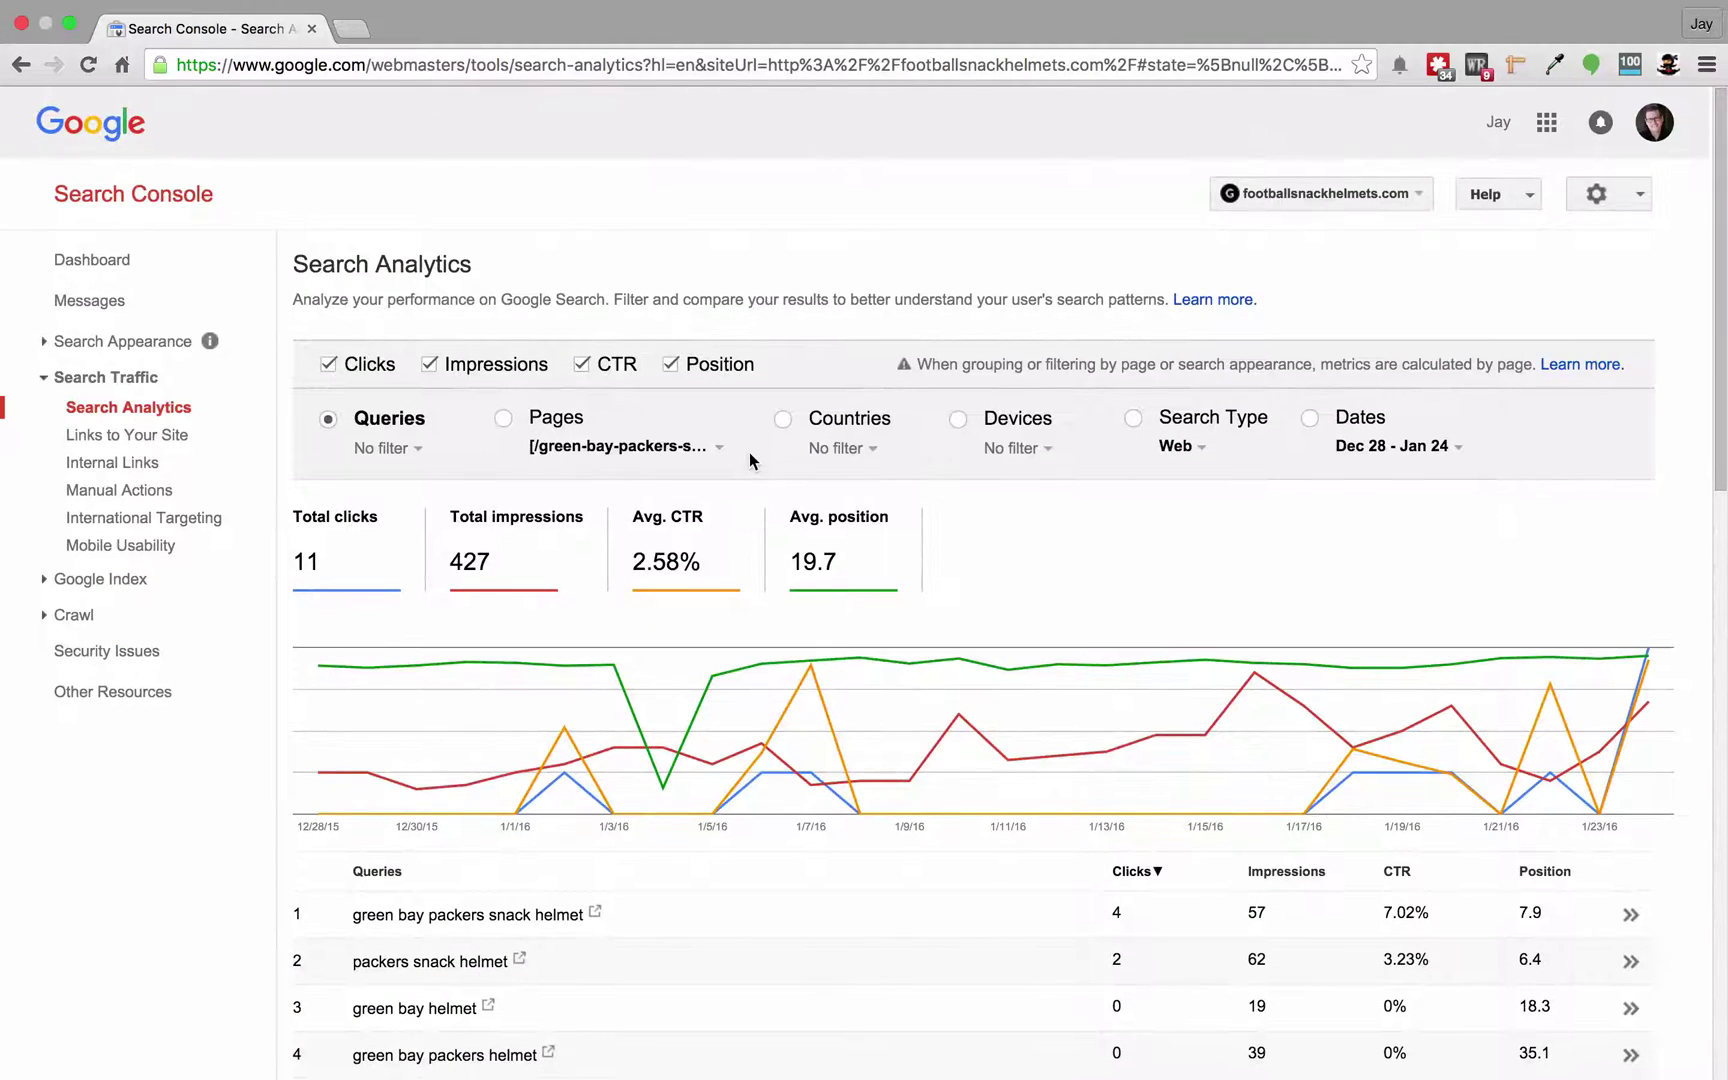